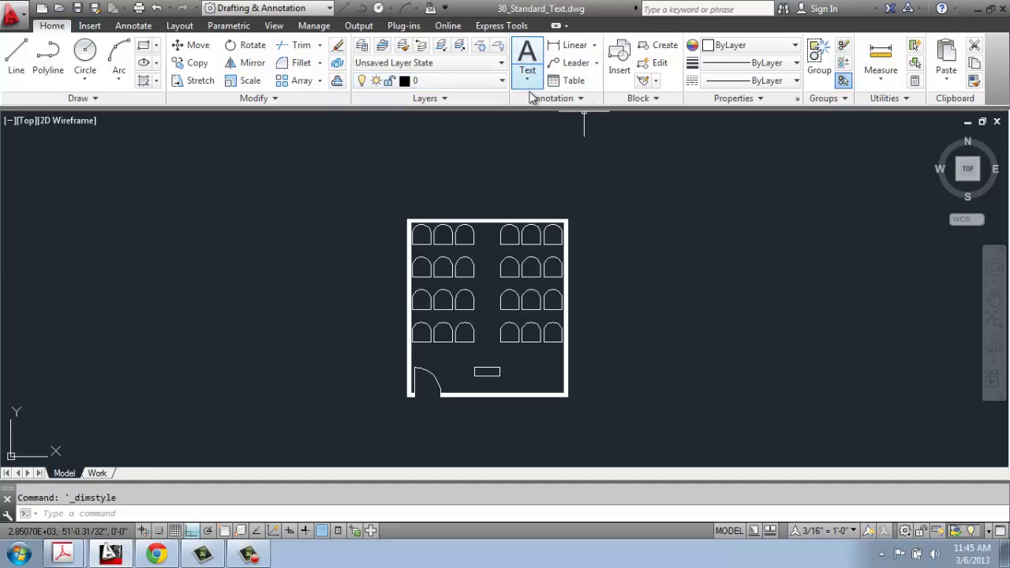
{"action": "left_click", "coordinate": [565, 104]}
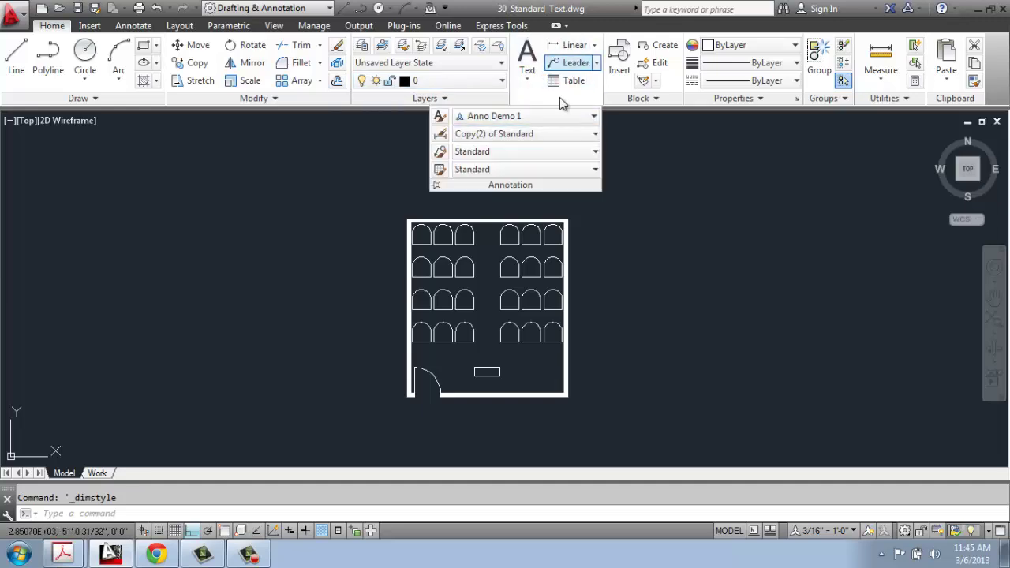
{"action": "left_click", "coordinate": [645, 174]}
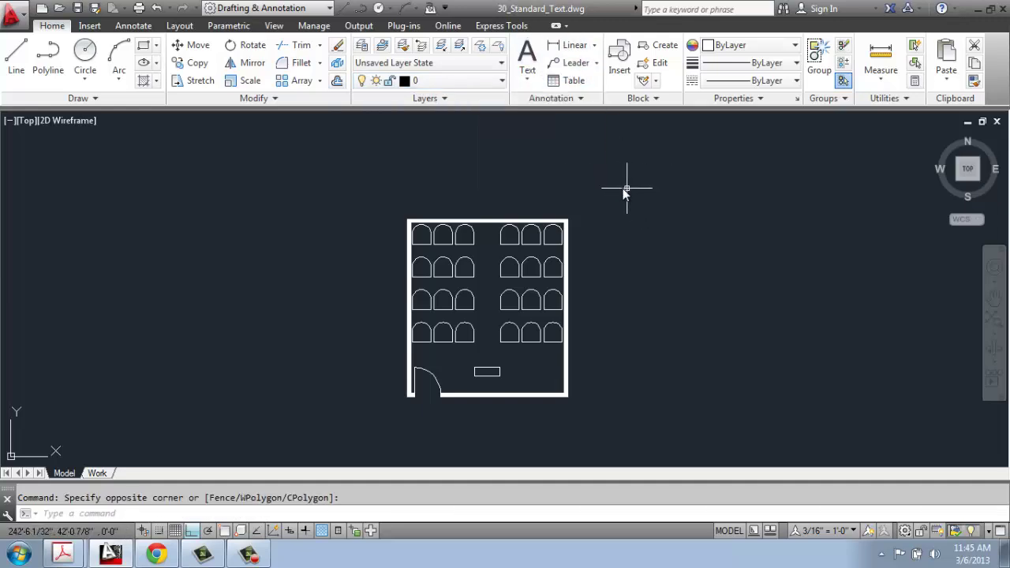
{"action": "key", "text": "Escape"}
Open the Dimension Style Manager from the annotation tools and move it clear of the drawing
{"action": "left_click", "coordinate": [138, 28]}
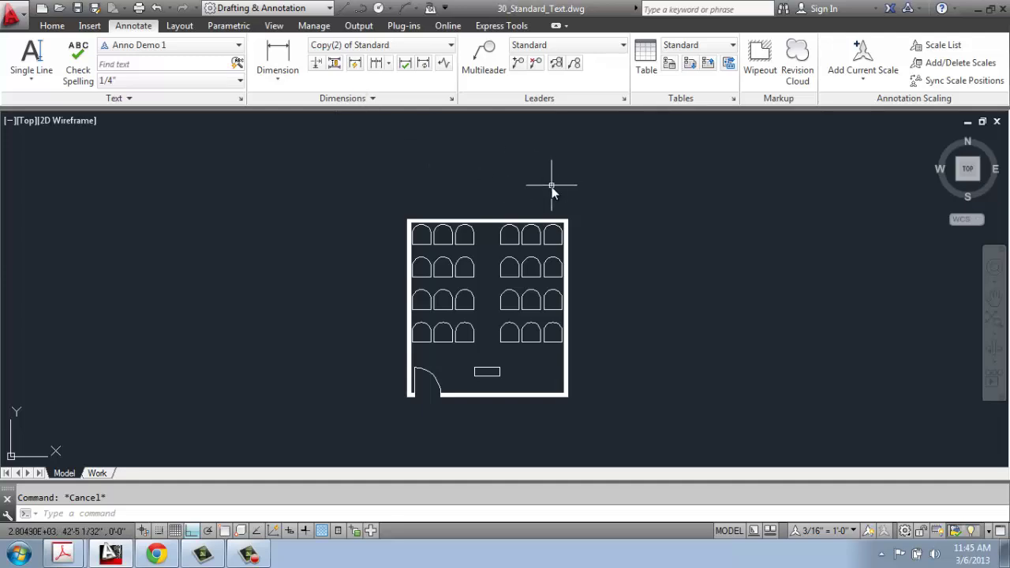
{"action": "scroll", "coordinate": [523, 198], "scroll_direction": "up", "scroll_amount": 2}
{"action": "middle_click_drag", "start_coordinate": [523, 198], "coordinate": [462, 199]}
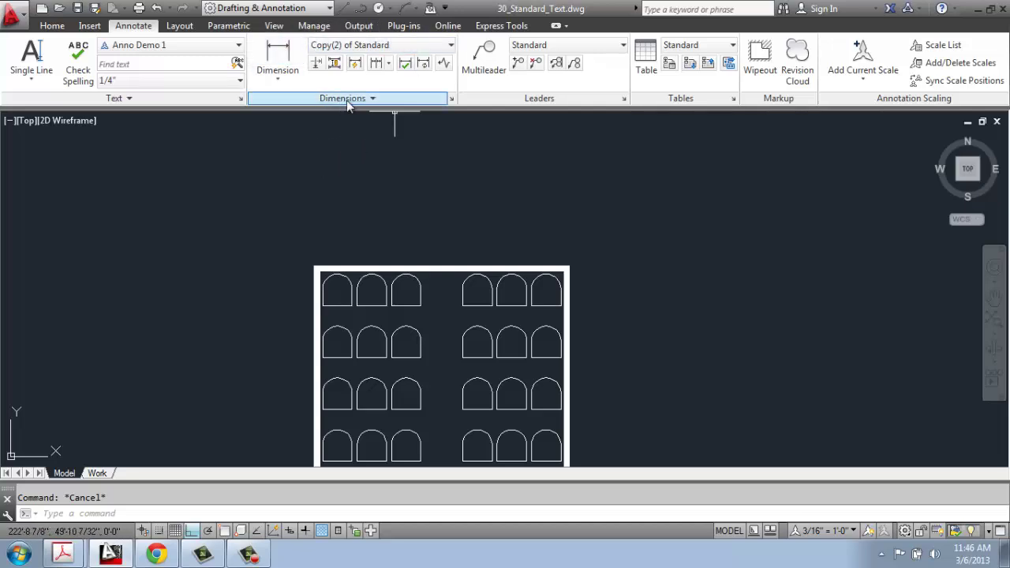
{"action": "left_click", "coordinate": [451, 99]}
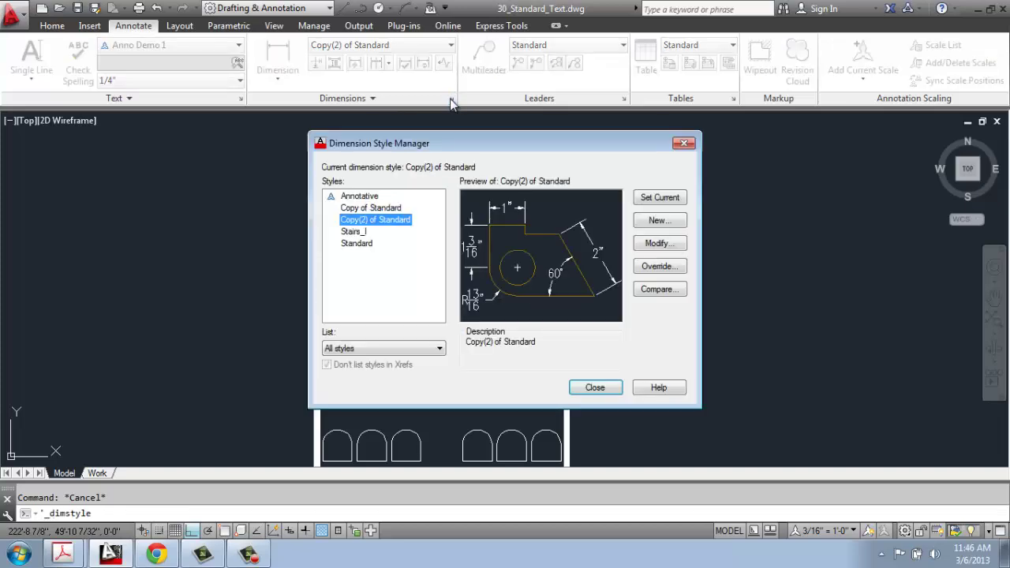
{"action": "left_click_drag", "start_coordinate": [441, 142], "coordinate": [415, 78]}
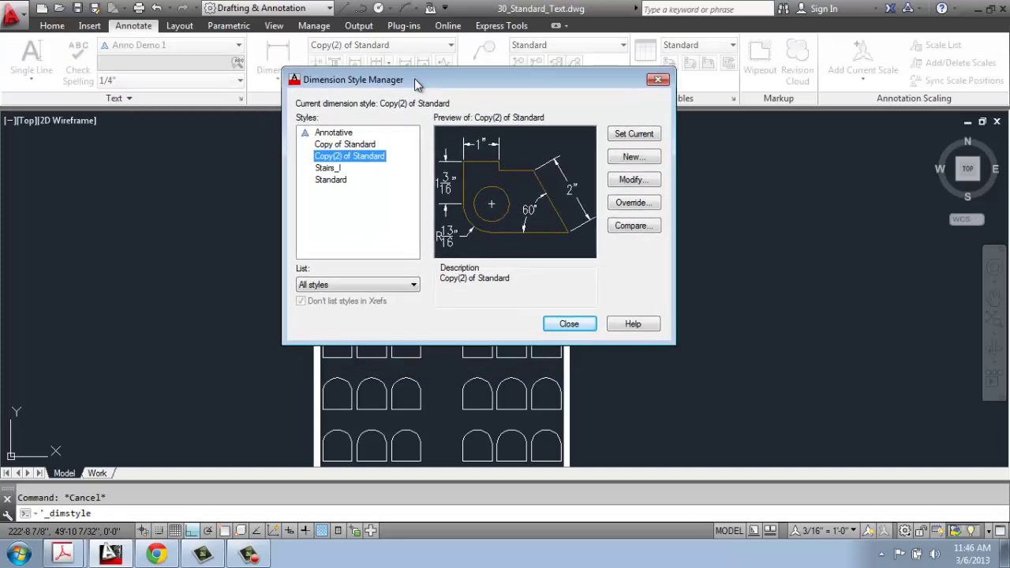
Create a new non-annotative dimension style named Standard Demo 1, based on Standard and used for all dimensions
{"action": "left_click", "coordinate": [345, 182]}
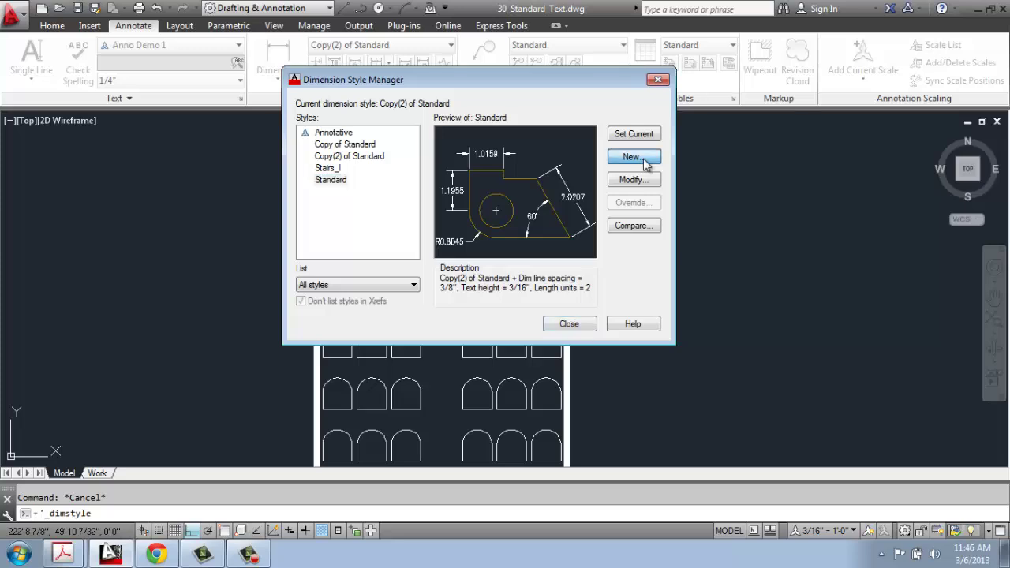
{"action": "left_click", "coordinate": [643, 158]}
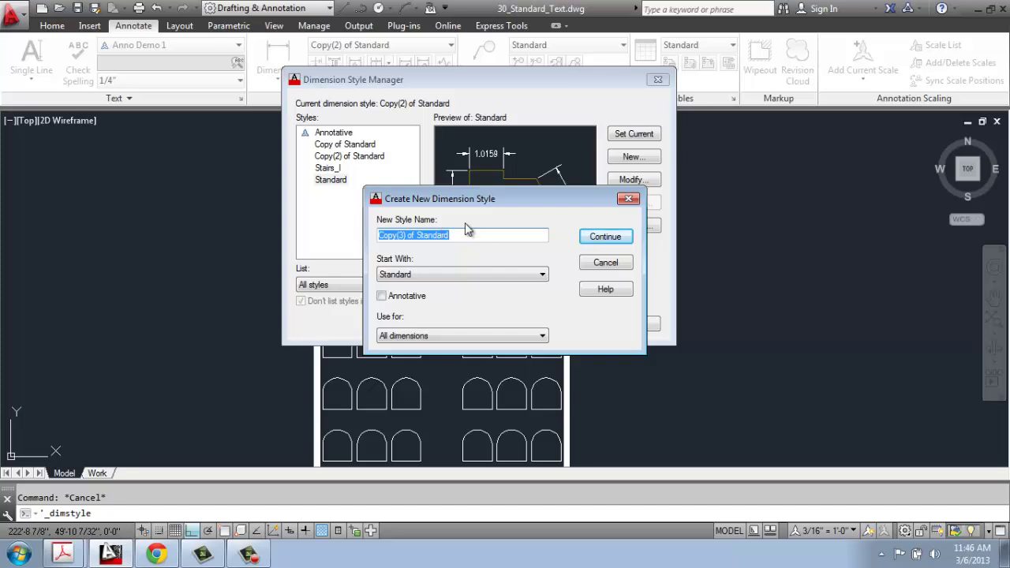
{"action": "type", "text": "Standard"}
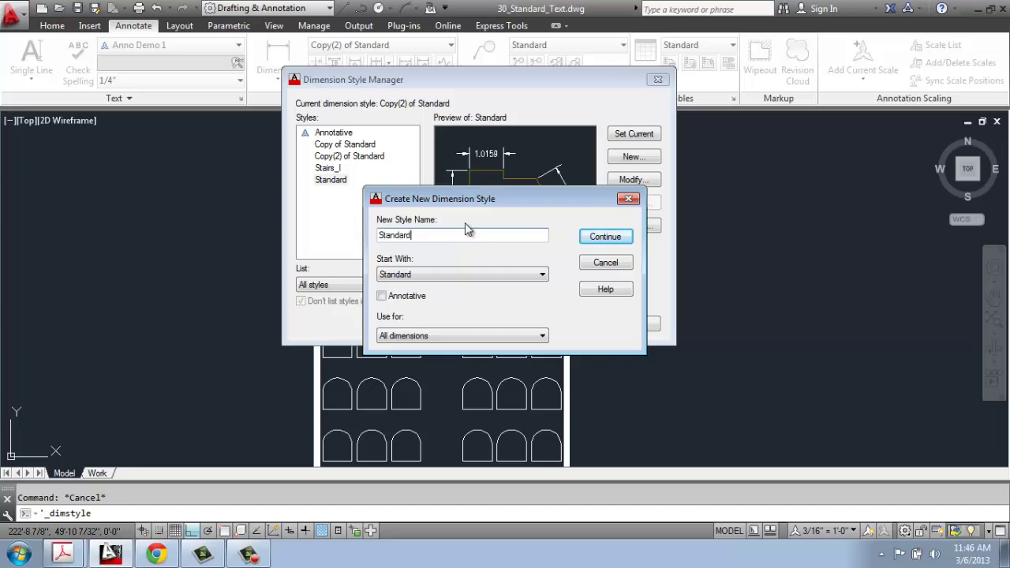
{"action": "type", "text": " Demo 1"}
{"action": "left_click", "coordinate": [534, 274]}
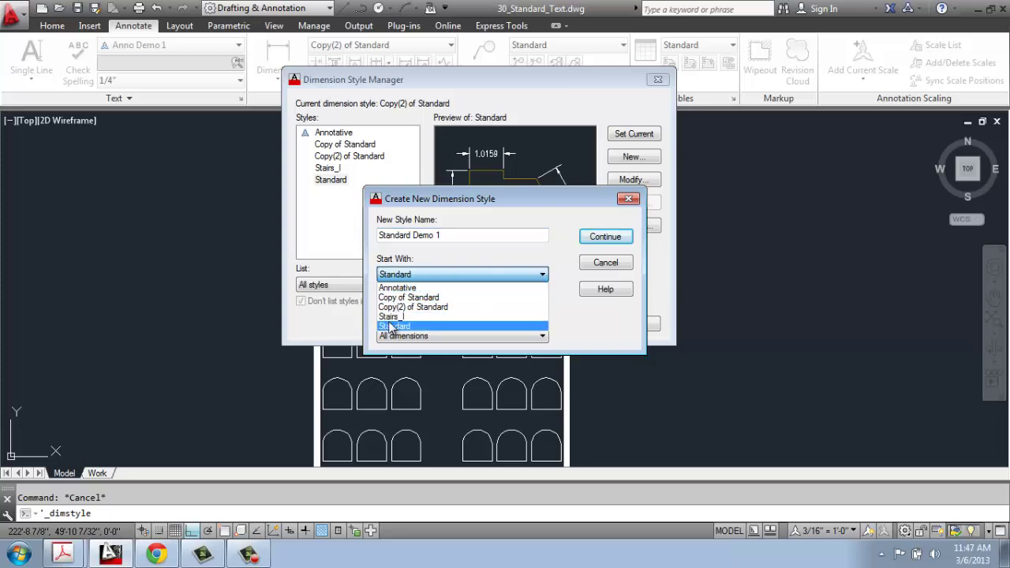
{"action": "left_click", "coordinate": [461, 256]}
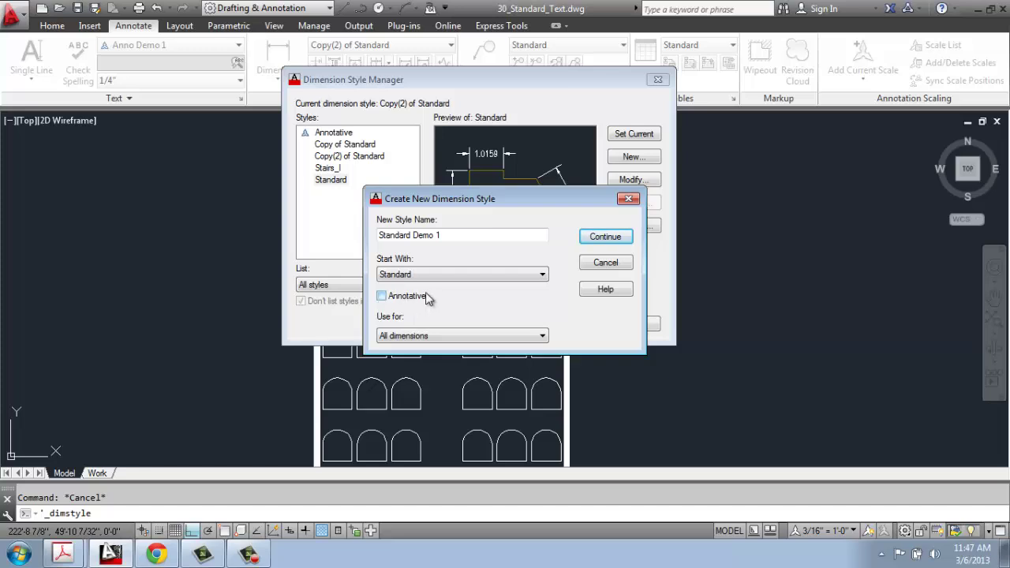
{"action": "left_click", "coordinate": [619, 238]}
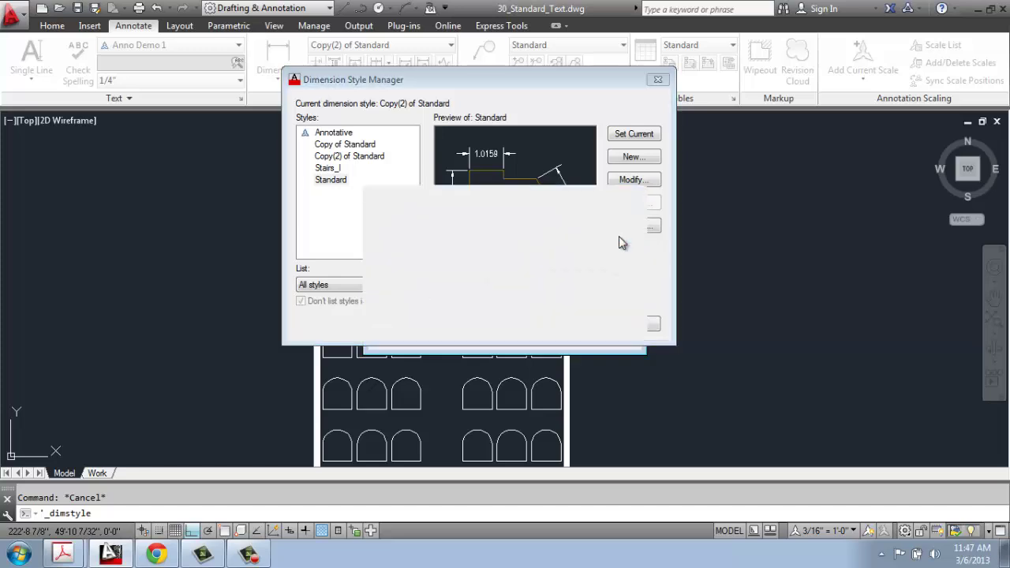
Set the unit format of the new style's linear dimensions to Architectural in its primary units
{"action": "left_click_drag", "start_coordinate": [516, 87], "coordinate": [493, 55]}
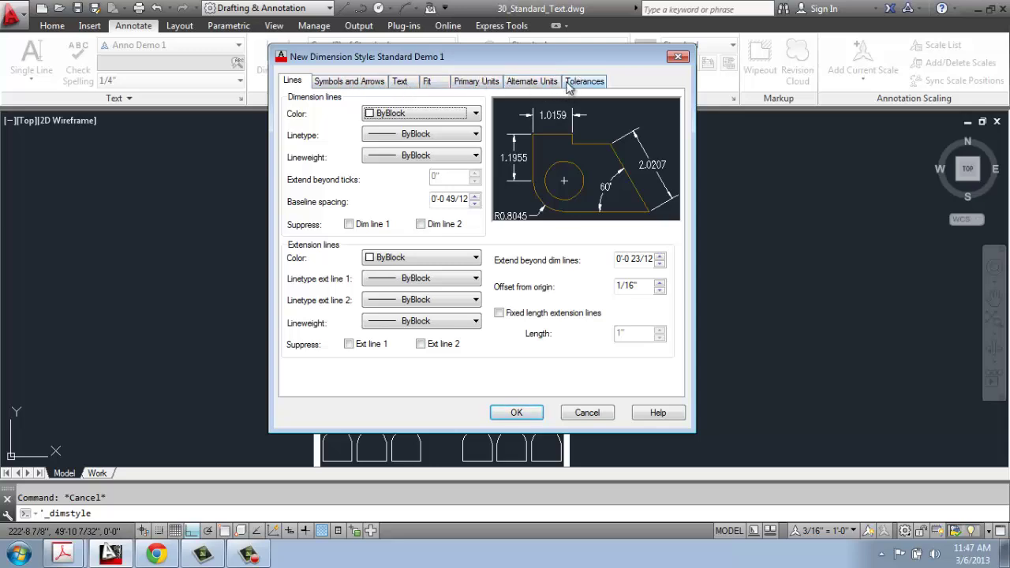
{"action": "left_click", "coordinate": [476, 83]}
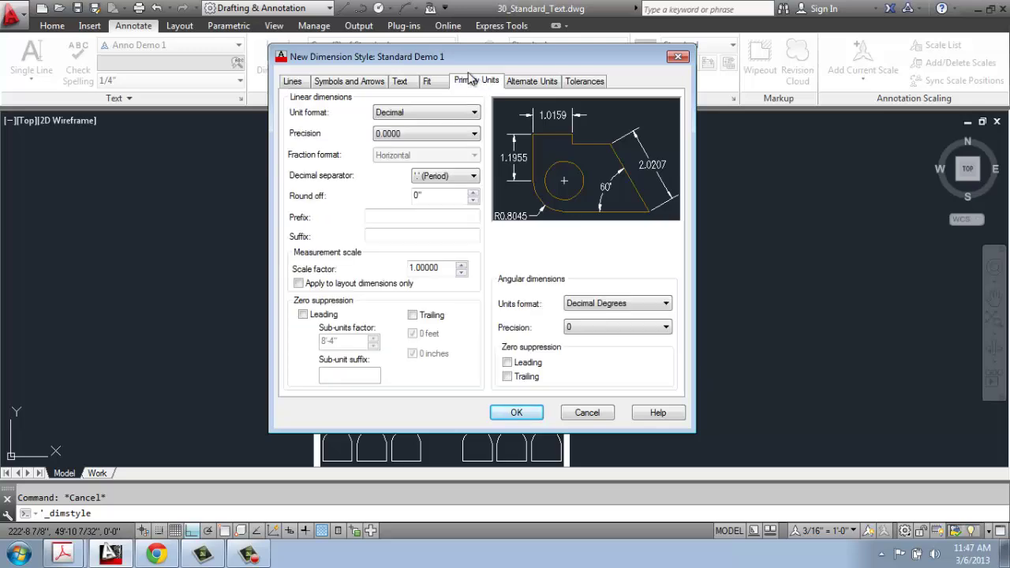
{"action": "left_click", "coordinate": [475, 113]}
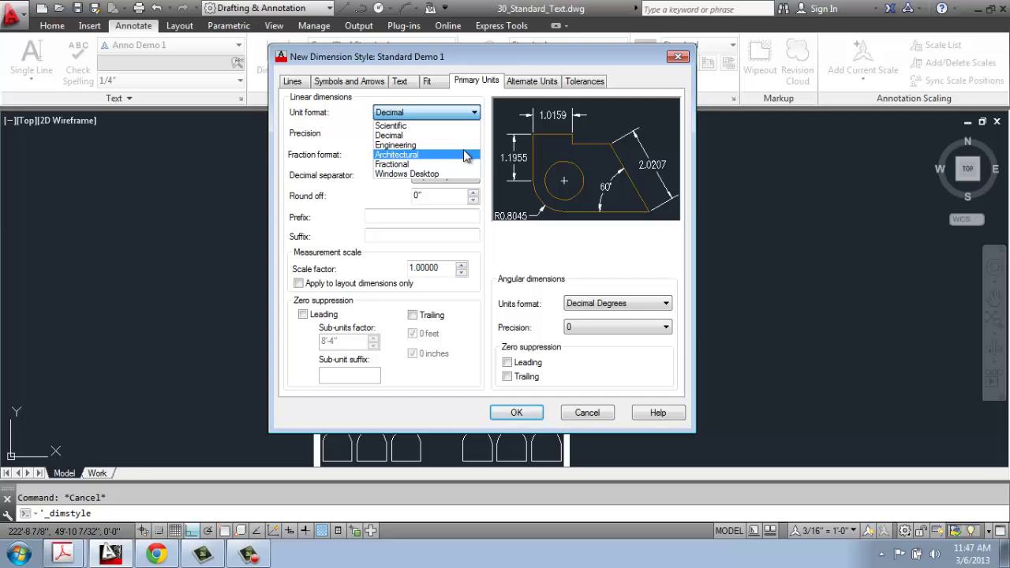
{"action": "left_click", "coordinate": [466, 155]}
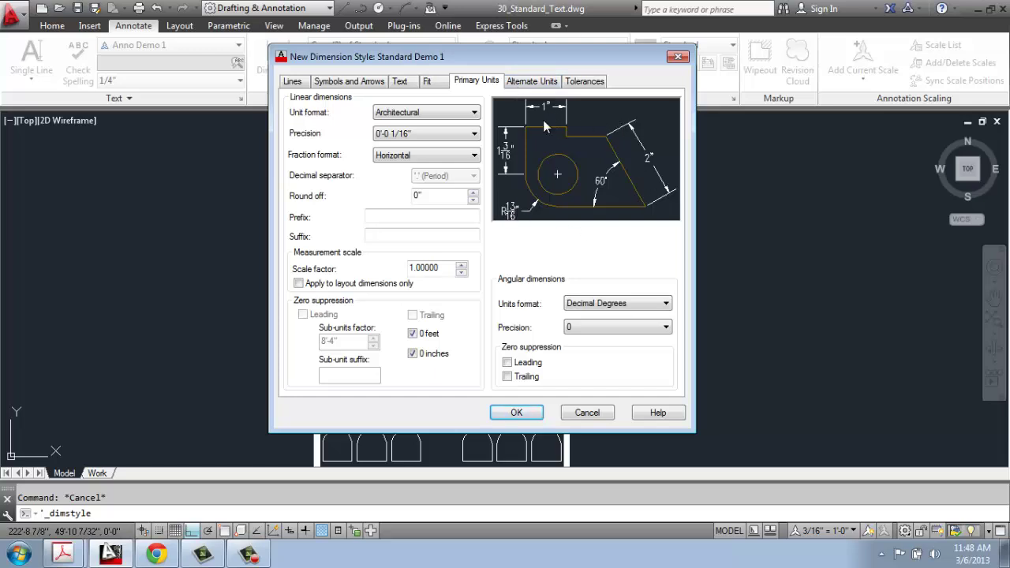
Try the Decimal unit format for the linear dimensions and switch back to Architectural
{"action": "left_click", "coordinate": [462, 113]}
{"action": "left_click", "coordinate": [438, 135]}
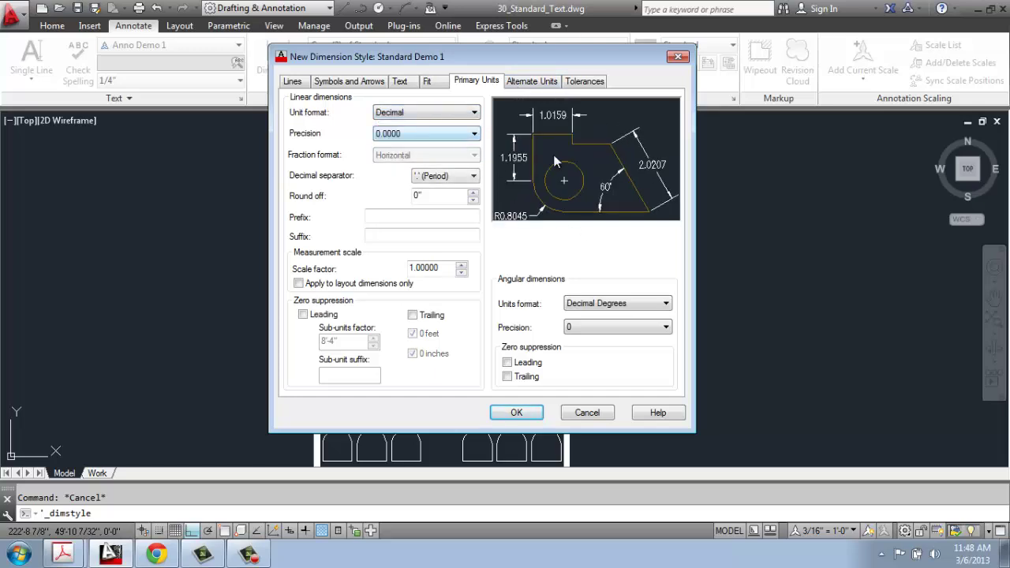
{"action": "left_click", "coordinate": [474, 113]}
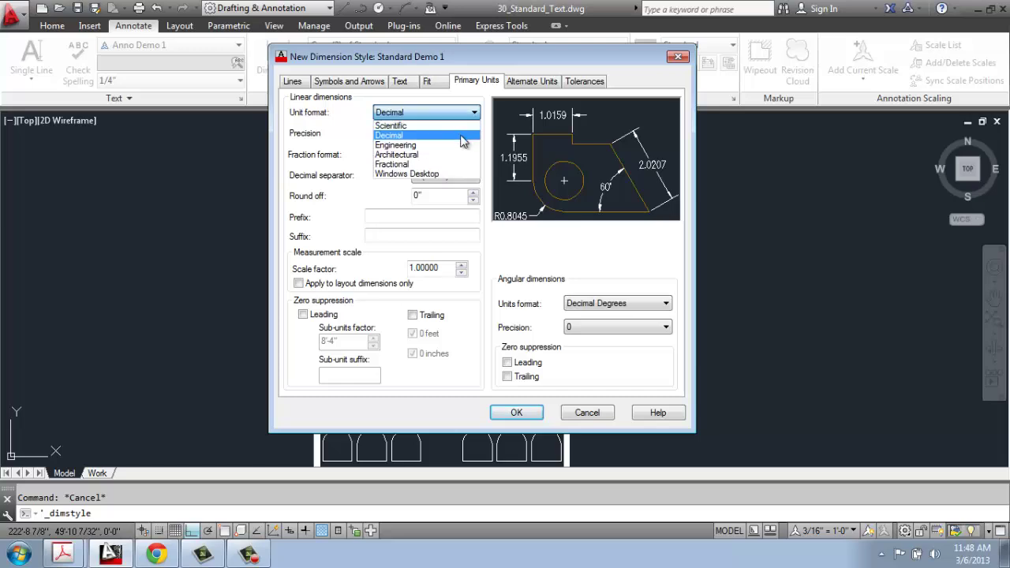
{"action": "left_click", "coordinate": [462, 155]}
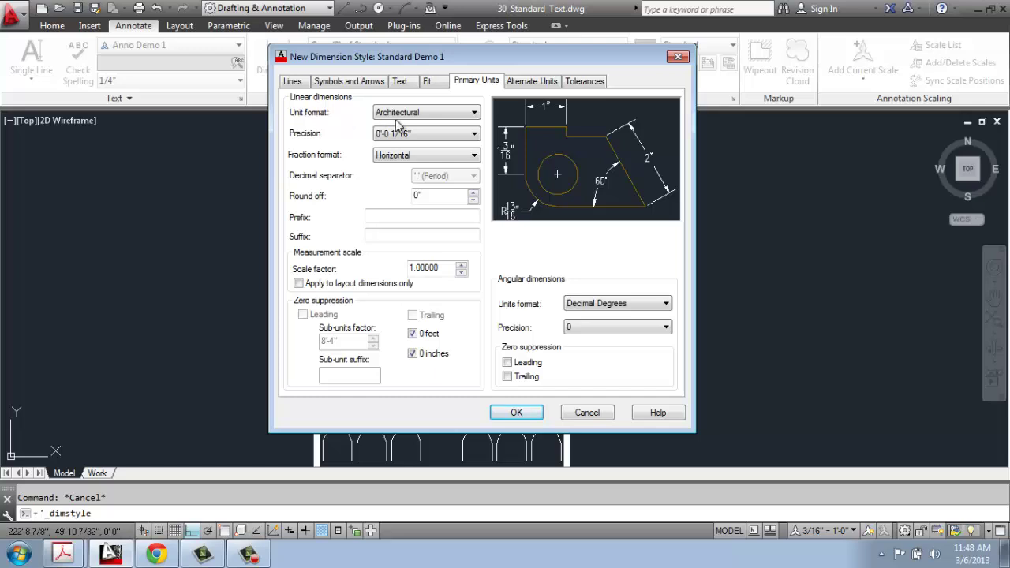
Set the linear dimension precision to 0'-0 1/16" and the fraction format to Diagonal
{"action": "left_click", "coordinate": [475, 136]}
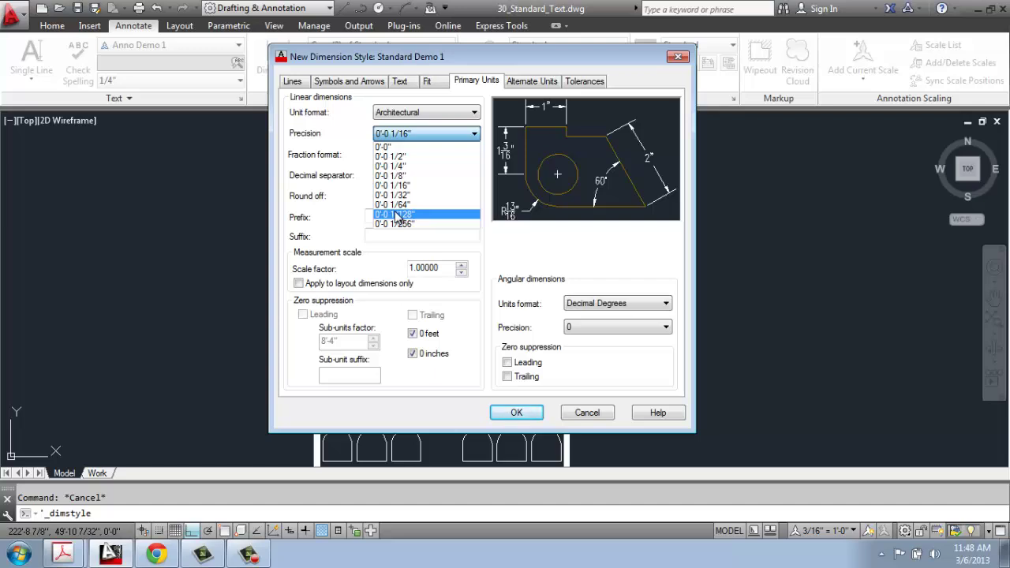
{"action": "left_click", "coordinate": [419, 187]}
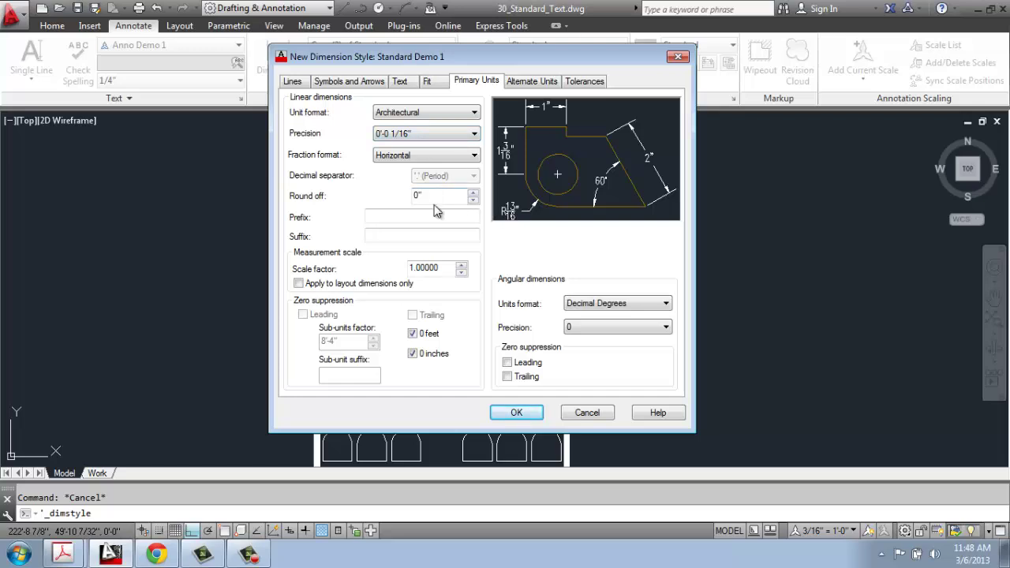
{"action": "left_click", "coordinate": [474, 156]}
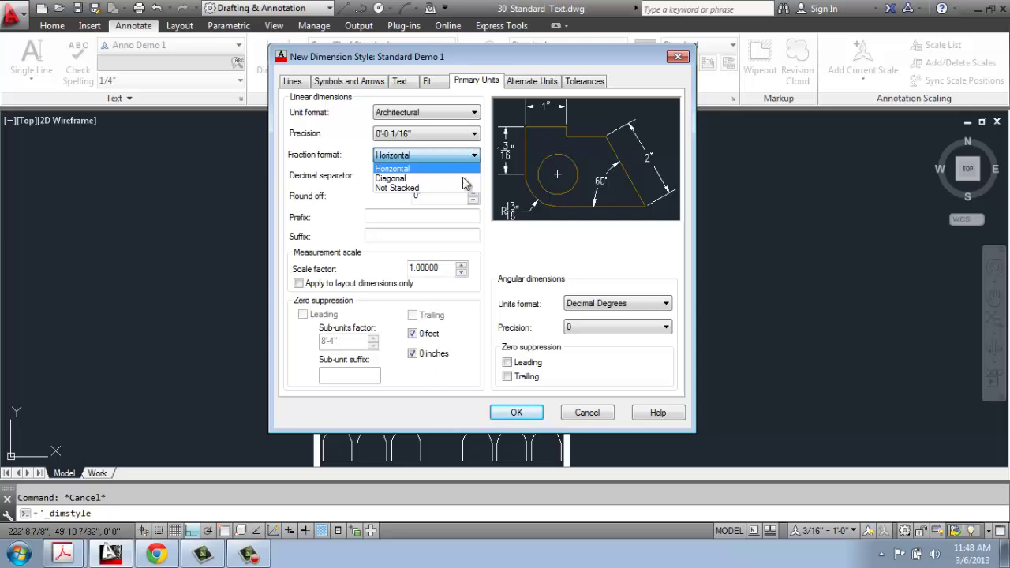
{"action": "left_click", "coordinate": [465, 178]}
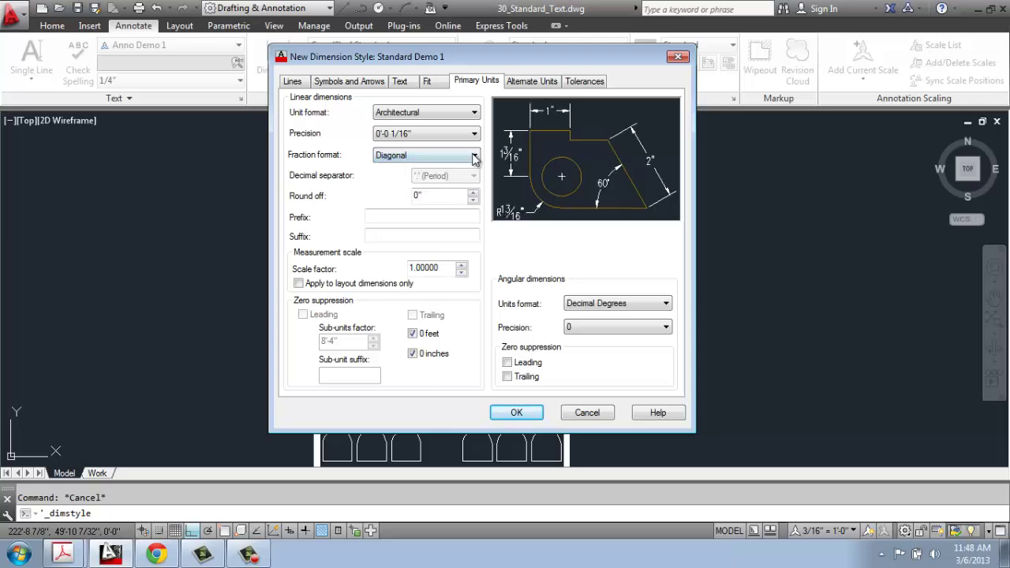
{"action": "left_click", "coordinate": [473, 156]}
{"action": "left_click", "coordinate": [456, 190]}
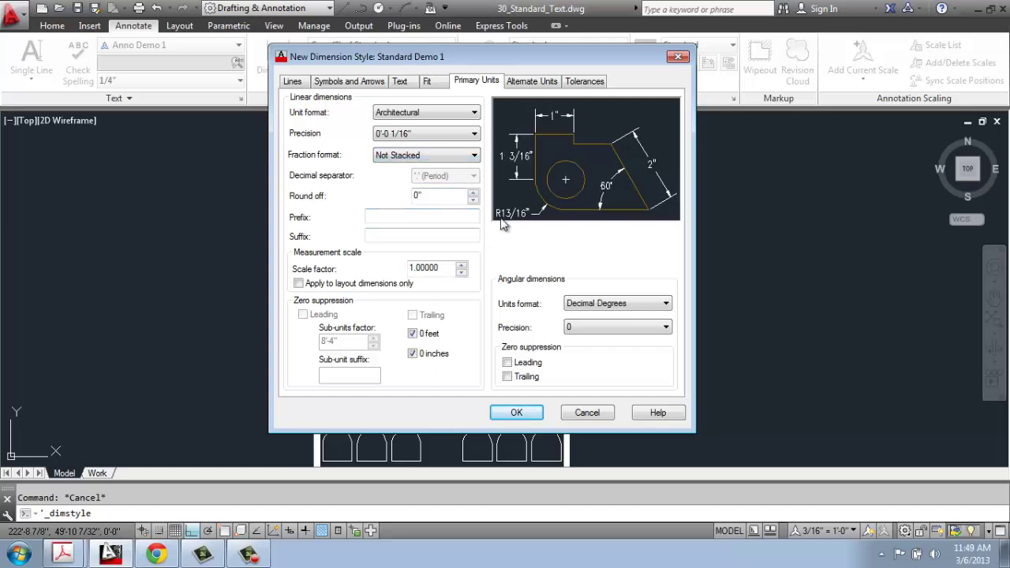
{"action": "left_click", "coordinate": [471, 157]}
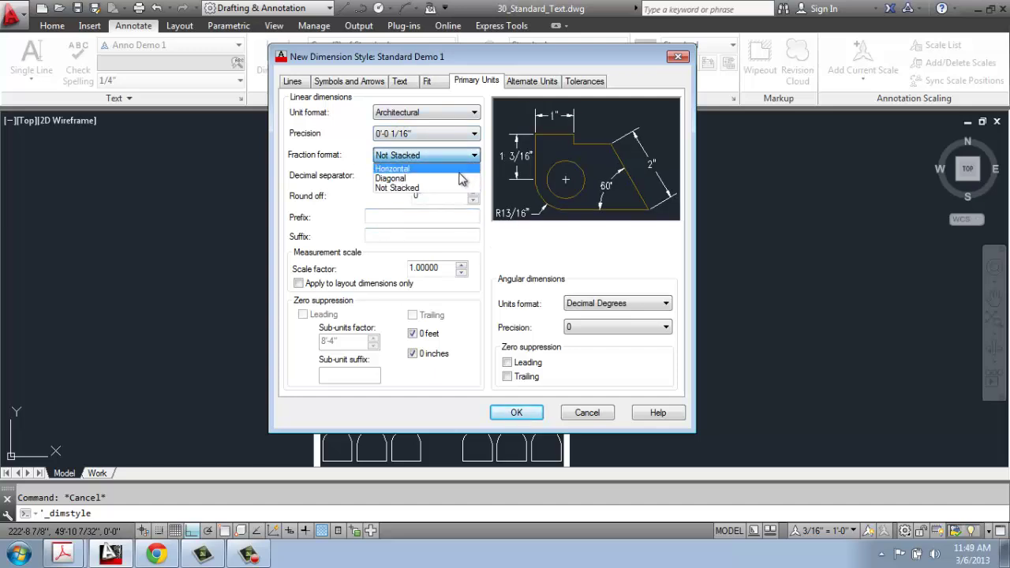
{"action": "left_click", "coordinate": [457, 180]}
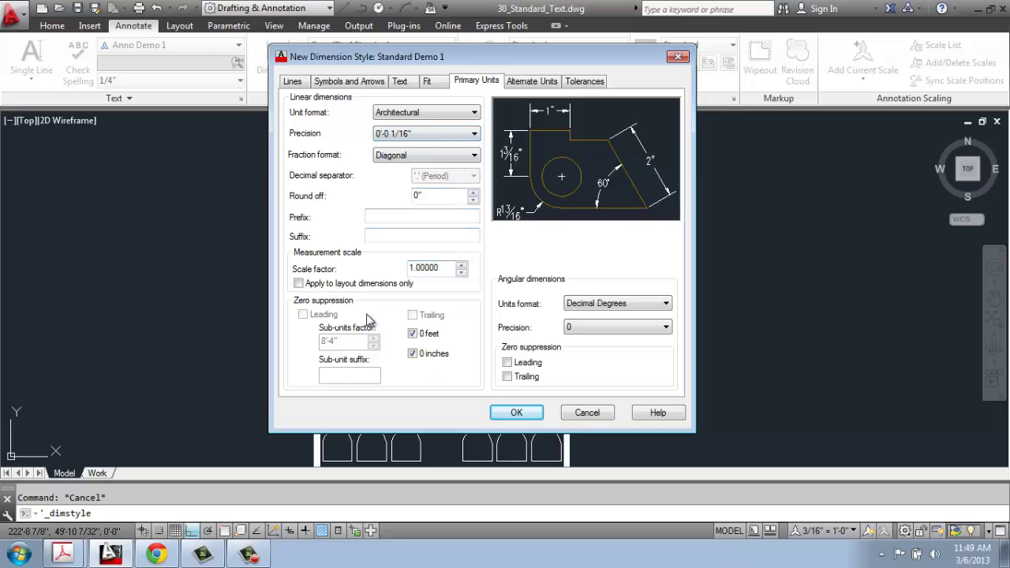
Try the Standard 9 text style for the dimension text and switch back to the Standard text style
{"action": "left_click", "coordinate": [411, 85]}
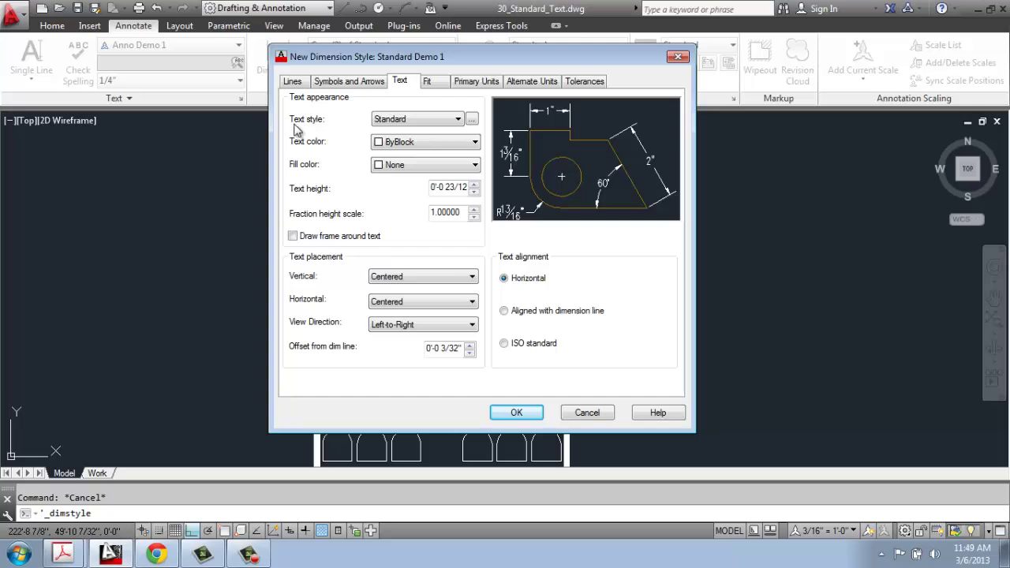
{"action": "left_click", "coordinate": [457, 119]}
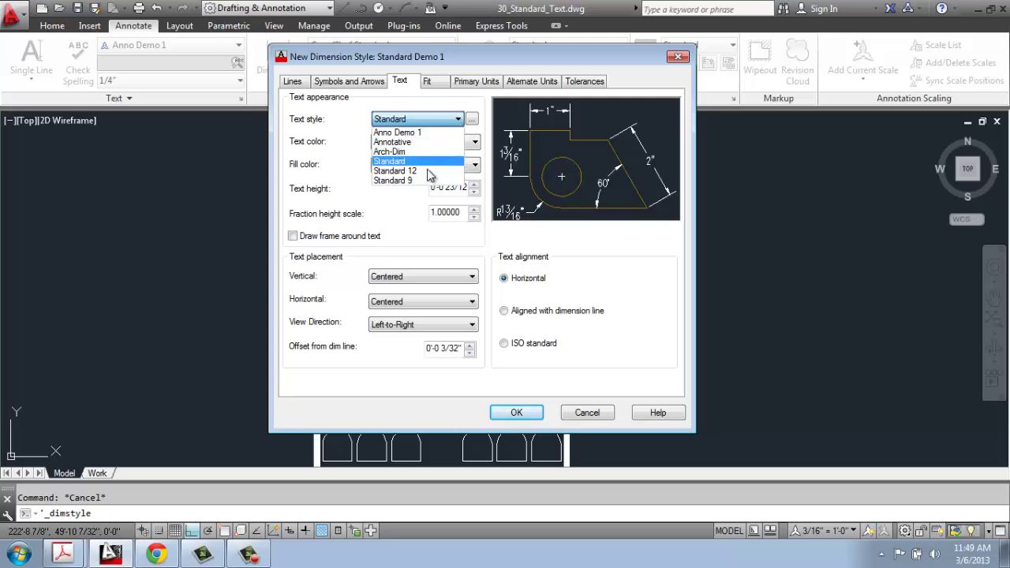
{"action": "left_click", "coordinate": [416, 180]}
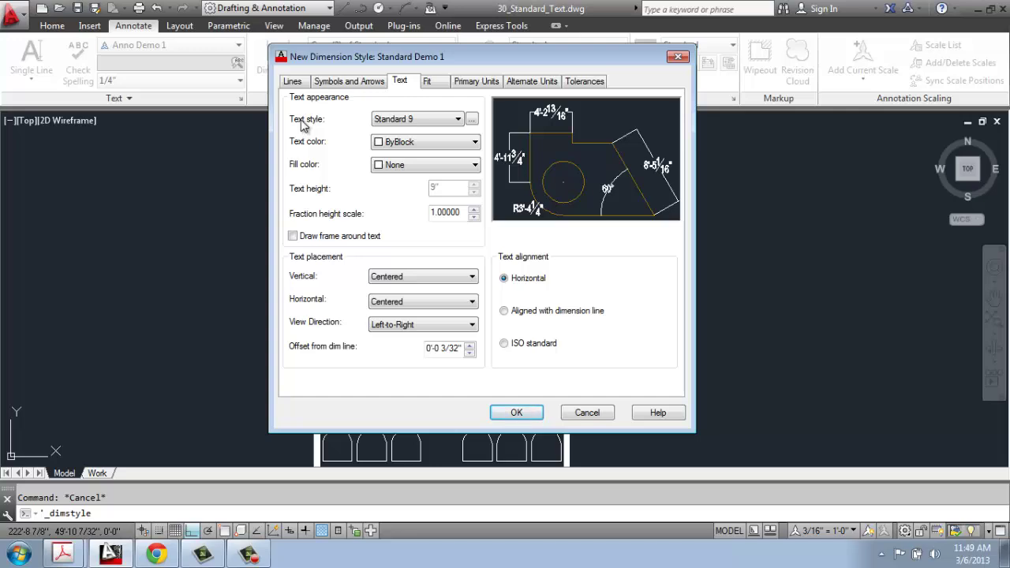
{"action": "left_click", "coordinate": [451, 118]}
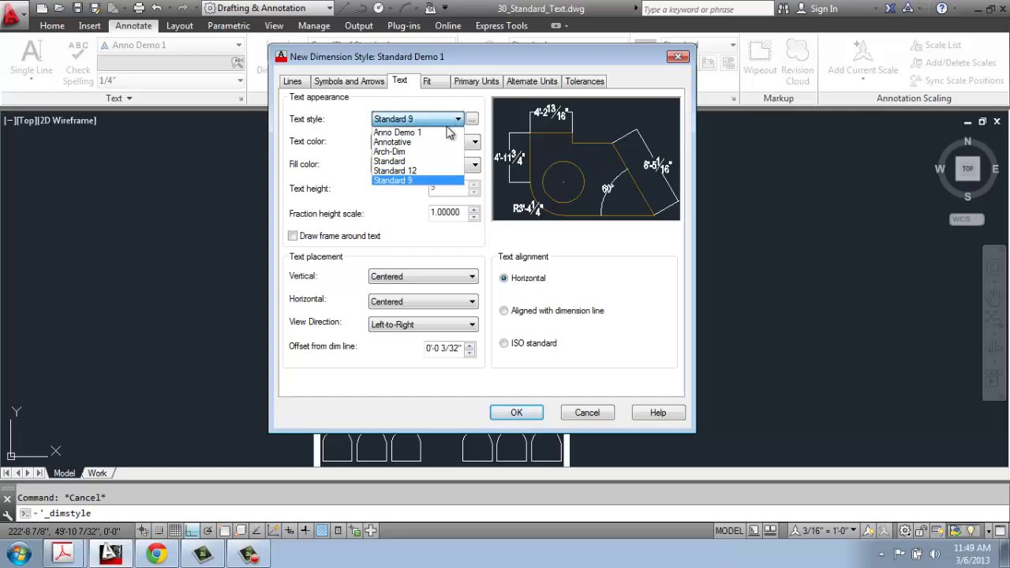
{"action": "left_click", "coordinate": [437, 162]}
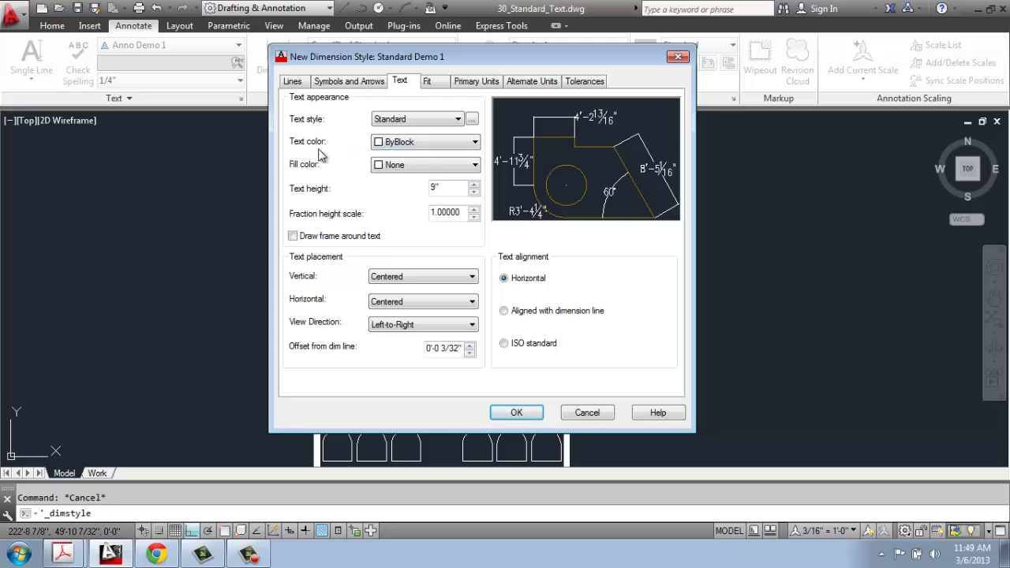
Set the dimension text color to ByLayer and the text height to 4 1/2"
{"action": "left_click", "coordinate": [476, 150]}
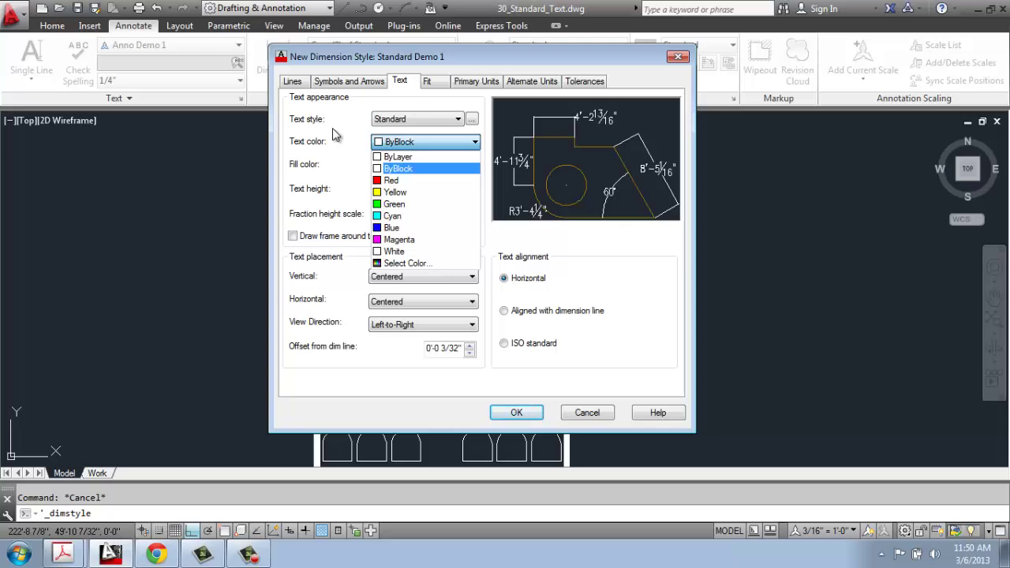
{"action": "left_click", "coordinate": [467, 157]}
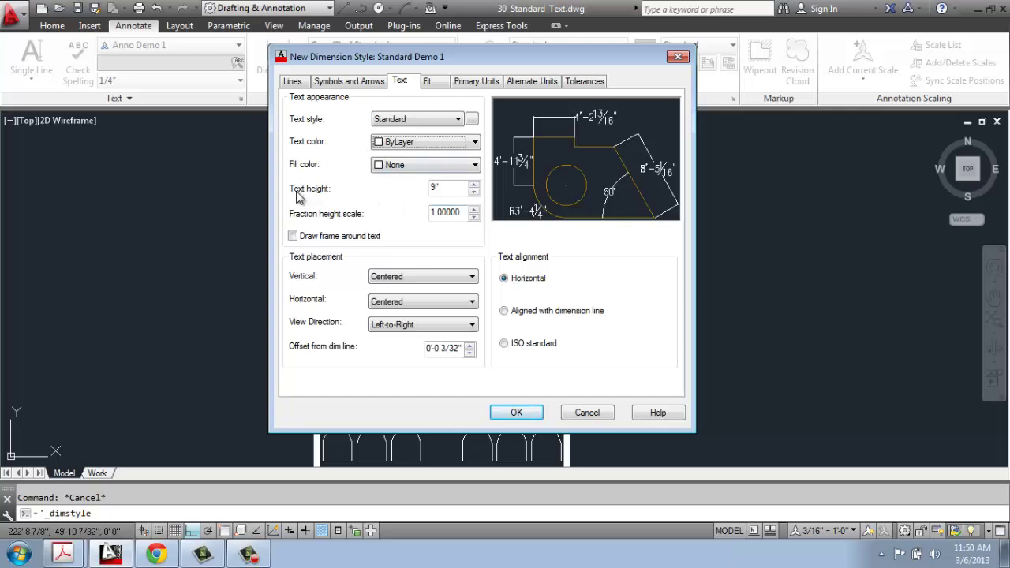
{"action": "left_click", "coordinate": [447, 187]}
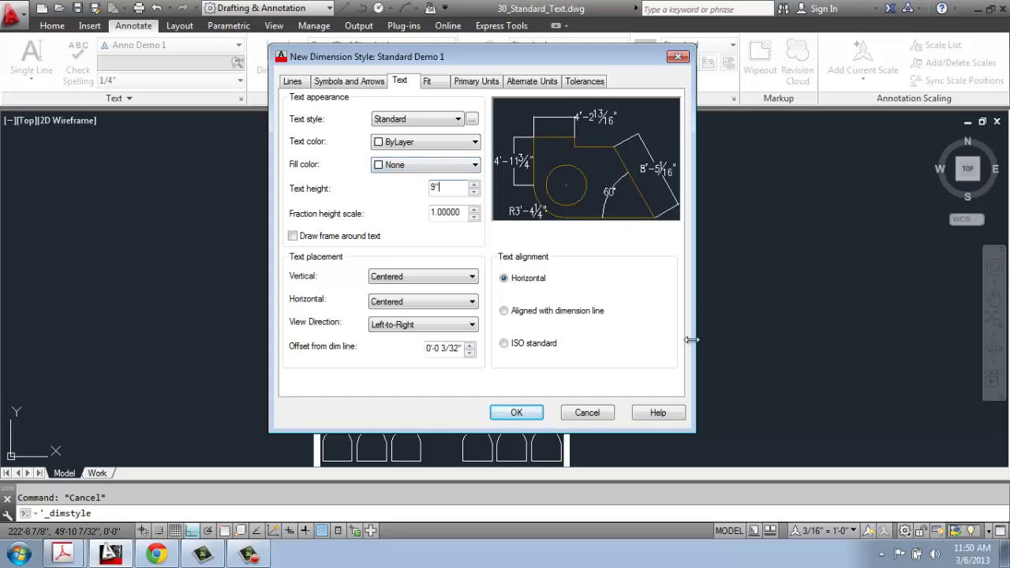
{"action": "double_click", "coordinate": [442, 187]}
{"action": "left_click", "coordinate": [458, 209]}
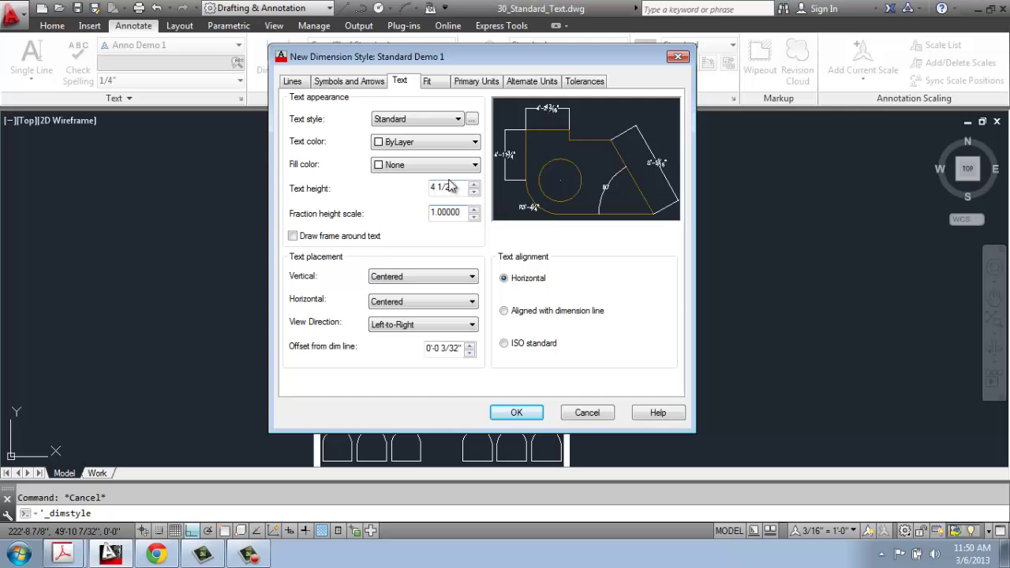
Set the dimension text height to 9" and the fraction height scale to 0.5
{"action": "key", "text": "shift+Tab"}
{"action": "type", "text": "9\""}
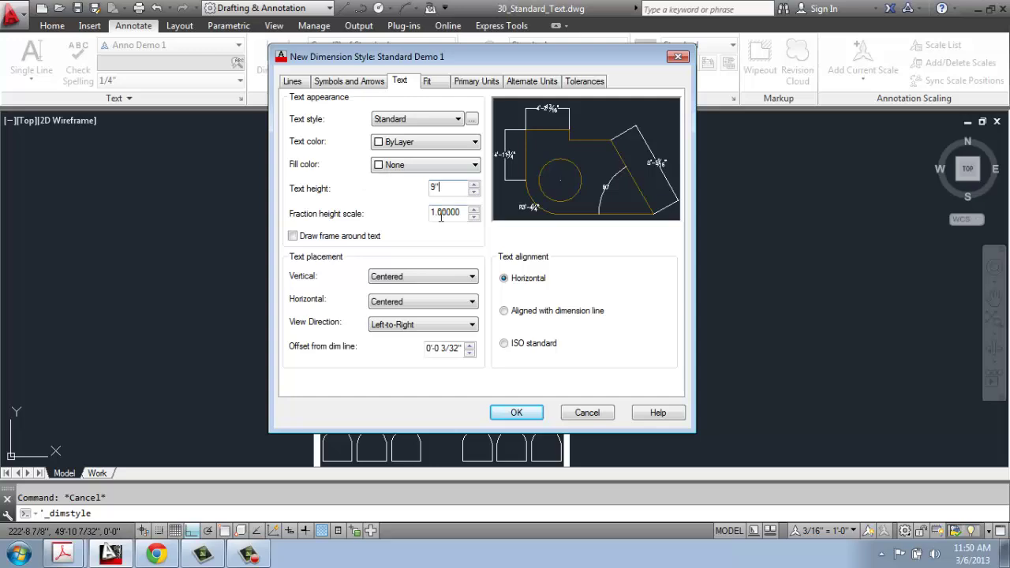
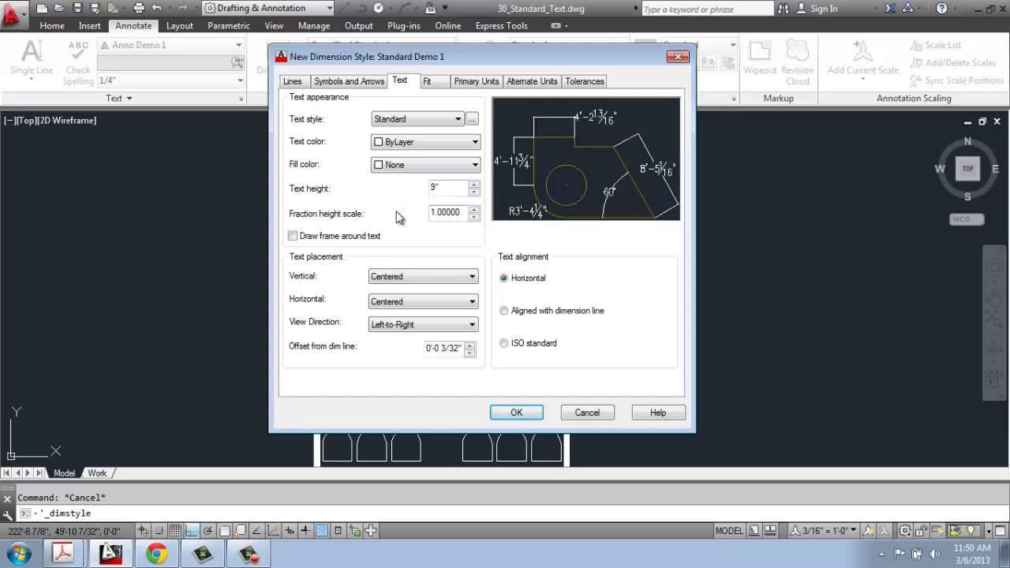
{"action": "left_click_drag", "start_coordinate": [465, 213], "coordinate": [379, 208]}
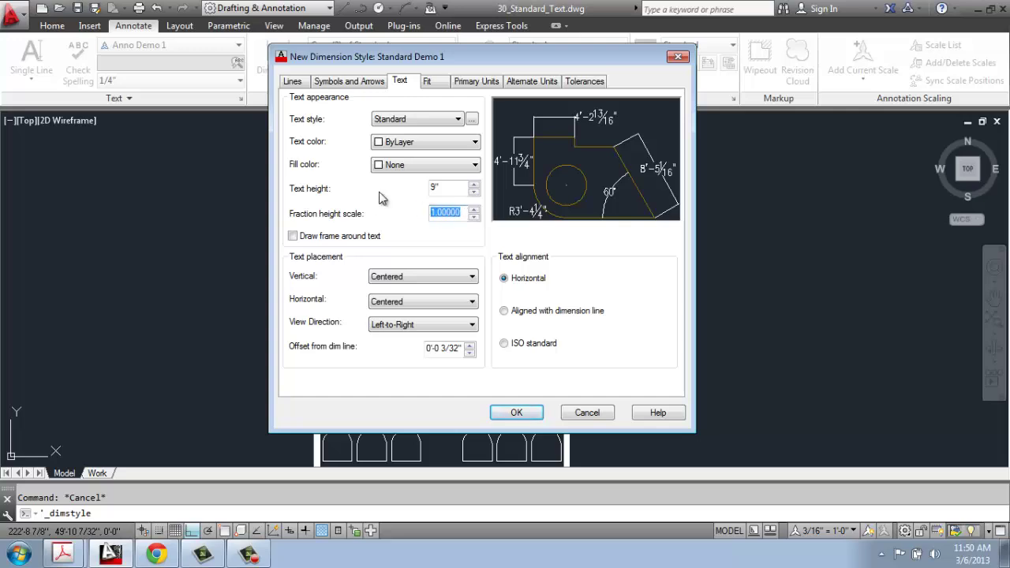
{"action": "key", "text": "BackSpace"}
{"action": "left_click", "coordinate": [447, 186]}
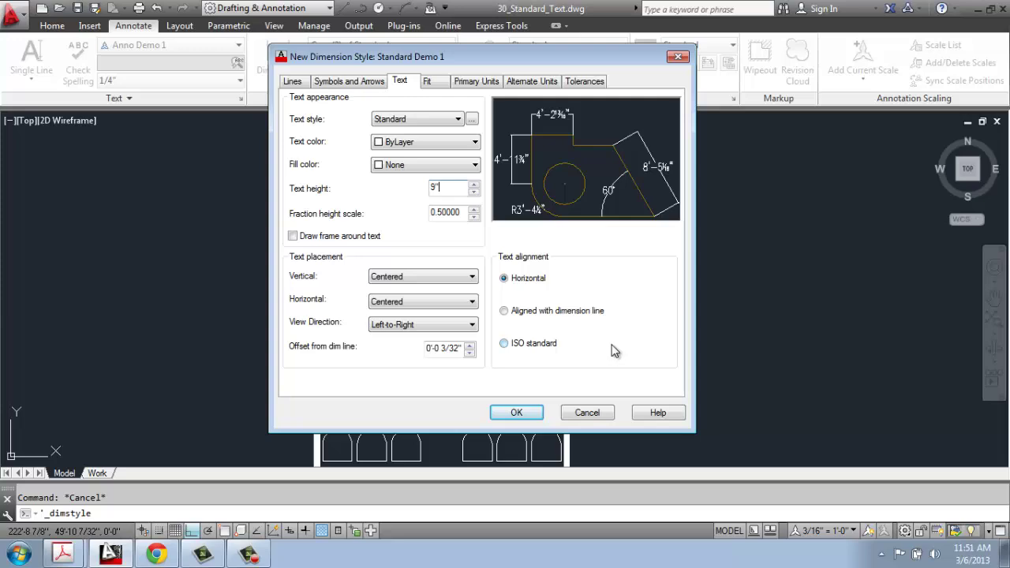
Set the first and second arrowheads of the dimension style to Architectural tick
{"action": "left_click", "coordinate": [377, 86]}
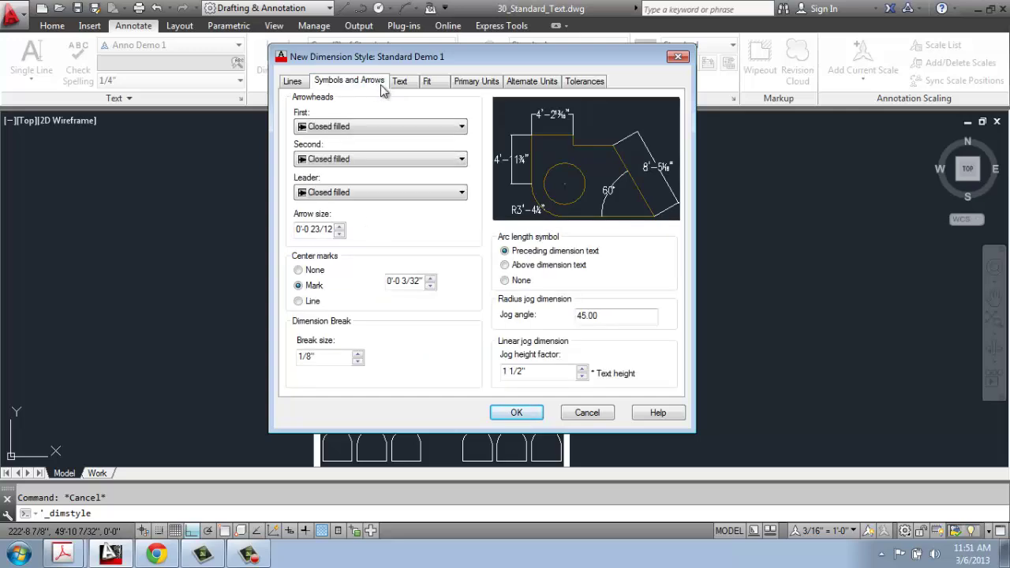
{"action": "left_click", "coordinate": [462, 129]}
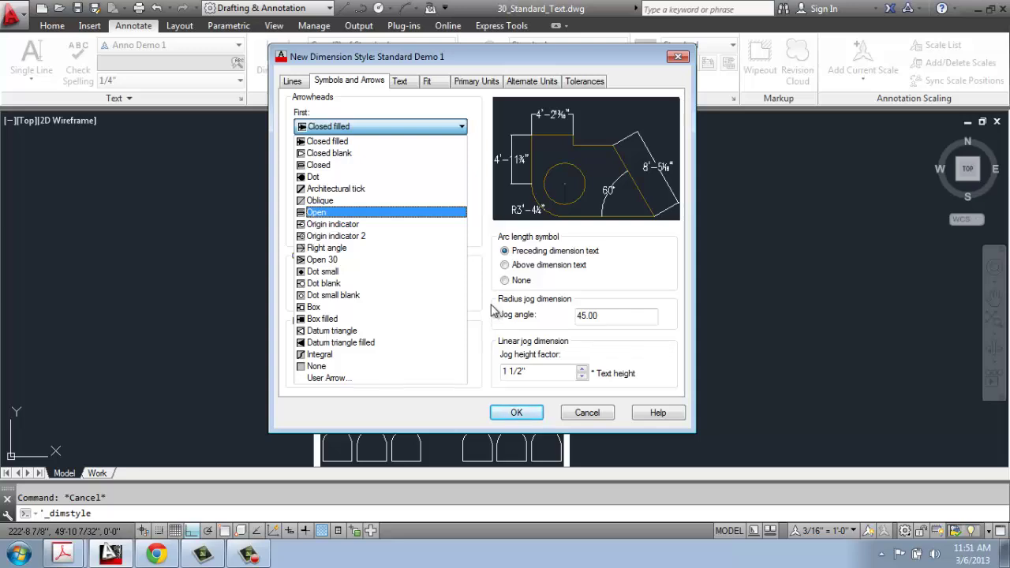
{"action": "left_click", "coordinate": [354, 190]}
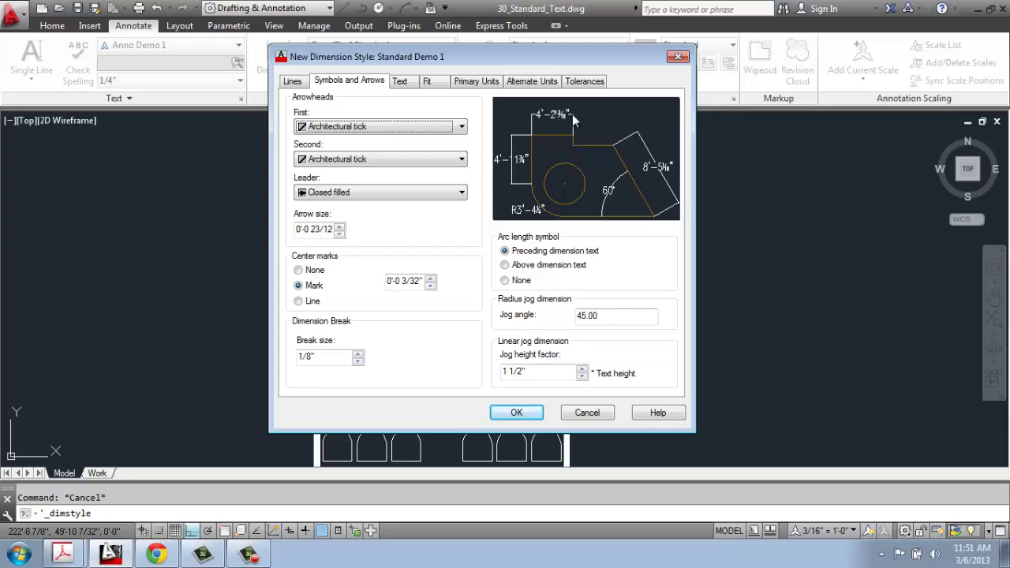
Try an arrow size of 9" for the dimension style's architectural ticks
{"action": "left_click", "coordinate": [339, 226]}
{"action": "left_click", "coordinate": [340, 227]}
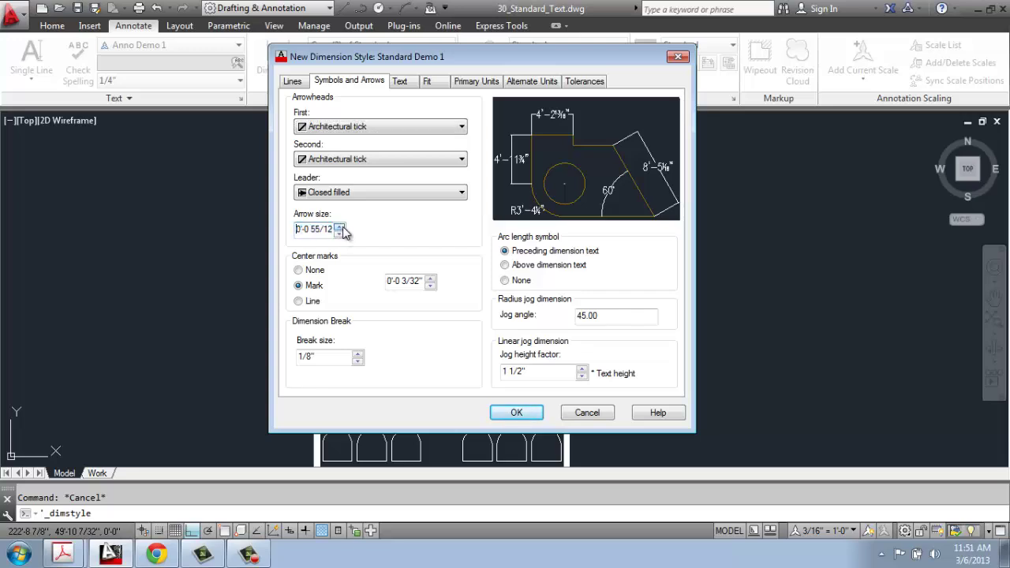
{"action": "left_click", "coordinate": [339, 226]}
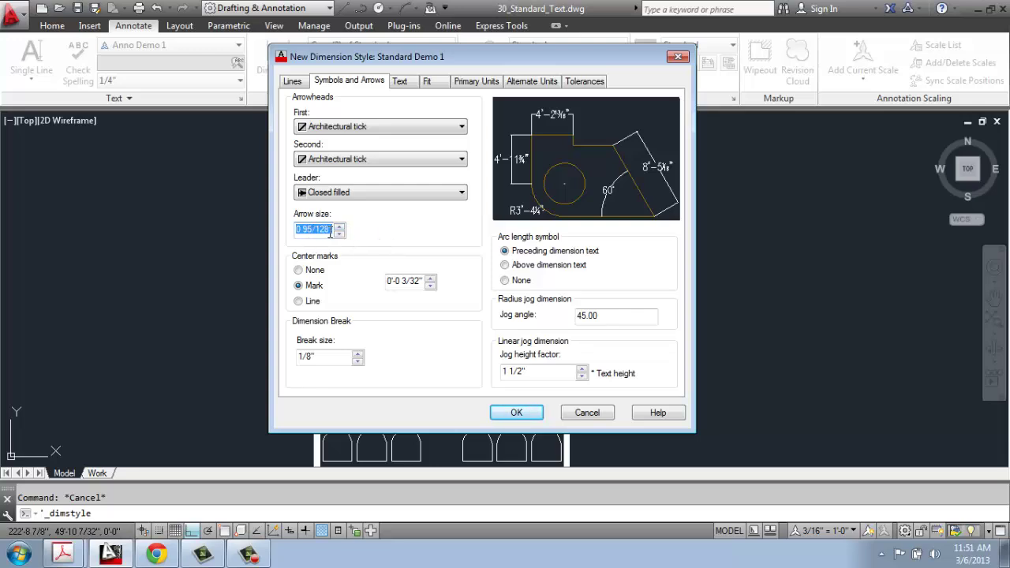
{"action": "left_click", "coordinate": [307, 229]}
{"action": "left_click_drag", "start_coordinate": [307, 229], "coordinate": [237, 227]}
{"action": "type", "text": "9\""}
{"action": "left_click", "coordinate": [415, 287]}
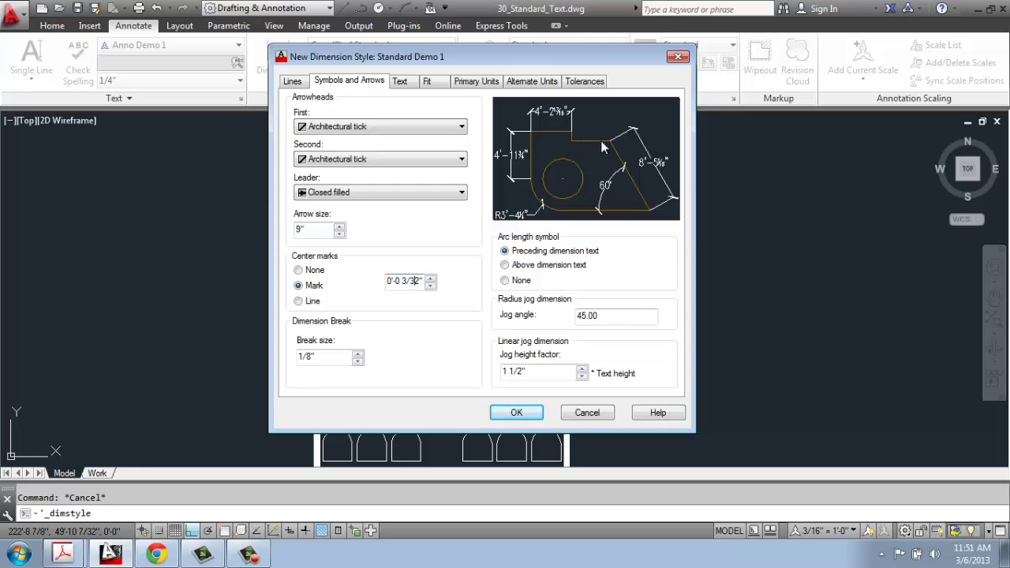
Set the dimension style's arrow size to 4"
{"action": "double_click", "coordinate": [300, 229]}
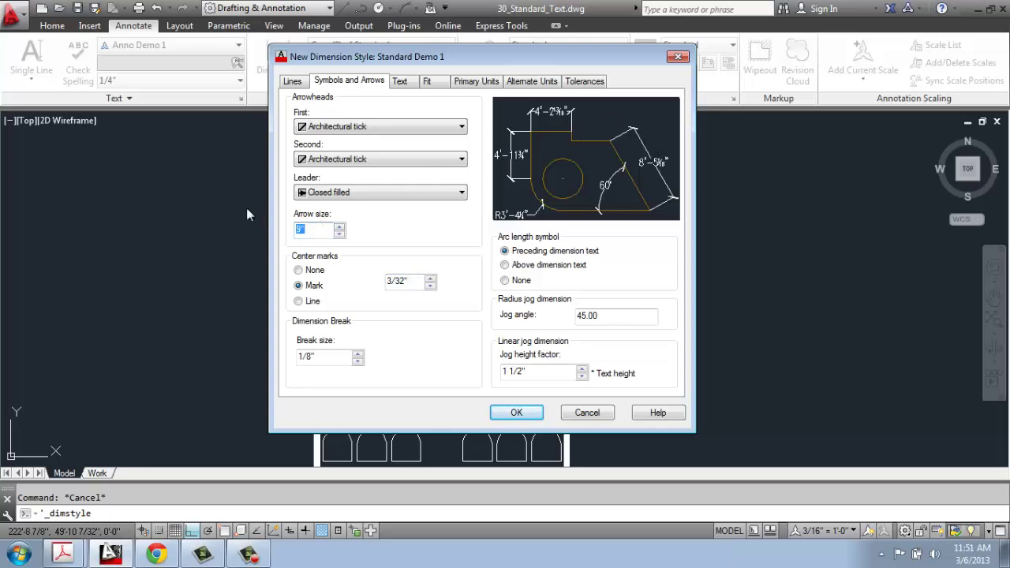
{"action": "type", "text": "4"}
{"action": "type", "text": "\""}
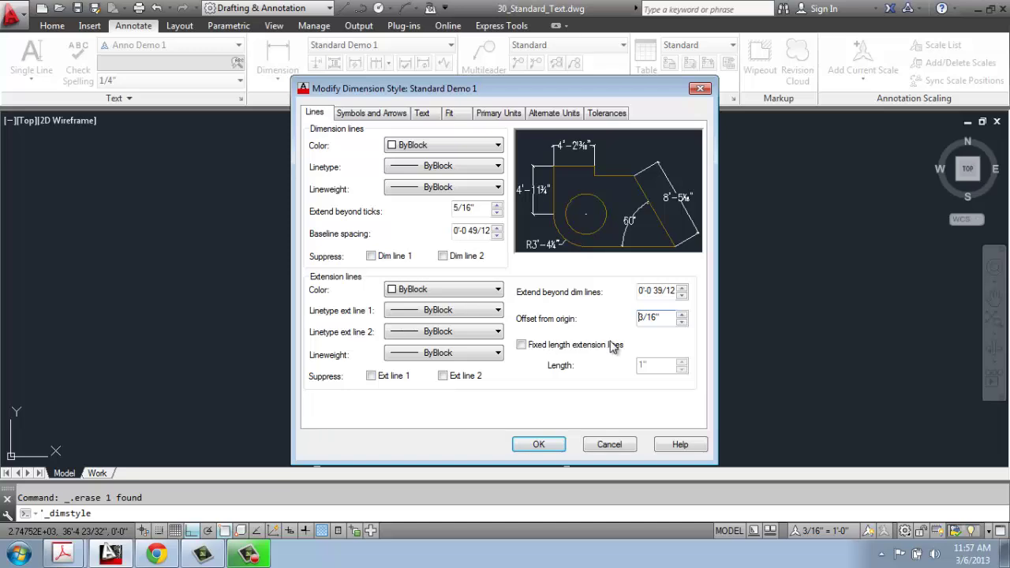
Set the extension lines' offset from origin to 4" and make Standard Demo 1 the current dimension style
{"action": "left_click", "coordinate": [681, 316]}
{"action": "left_click_drag", "start_coordinate": [680, 317], "coordinate": [681, 317]}
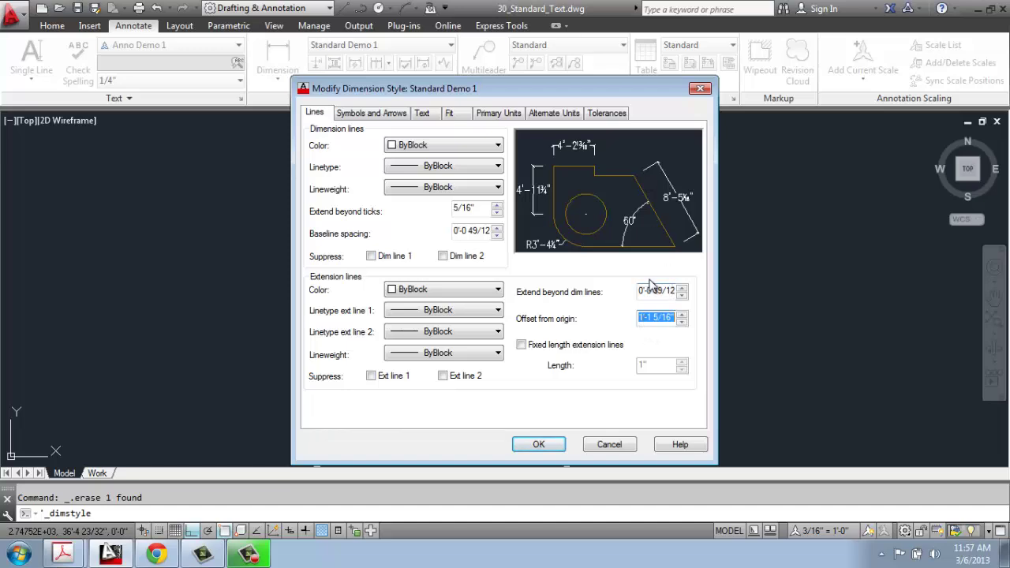
{"action": "type", "text": "4"}
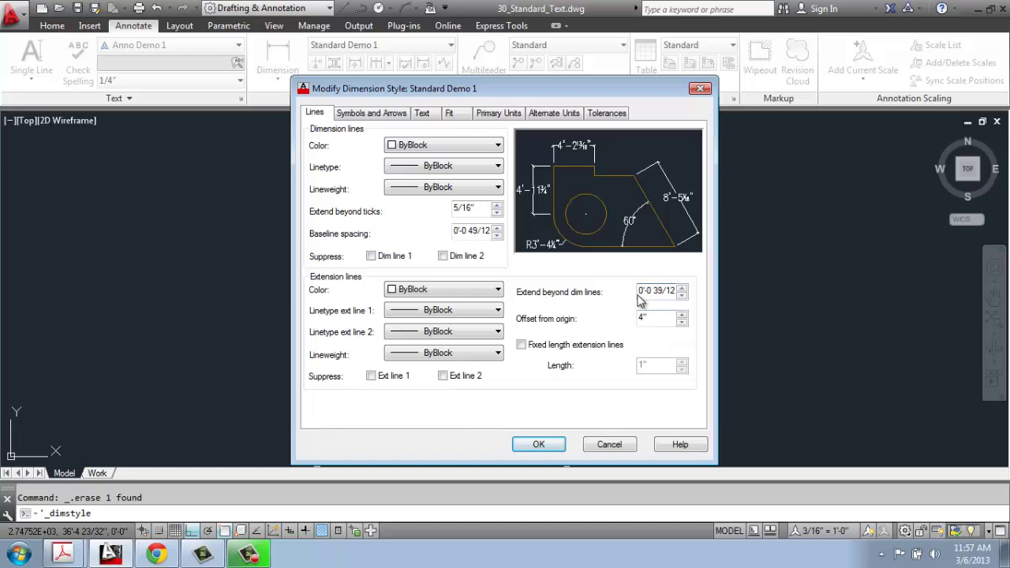
{"action": "left_click", "coordinate": [528, 445]}
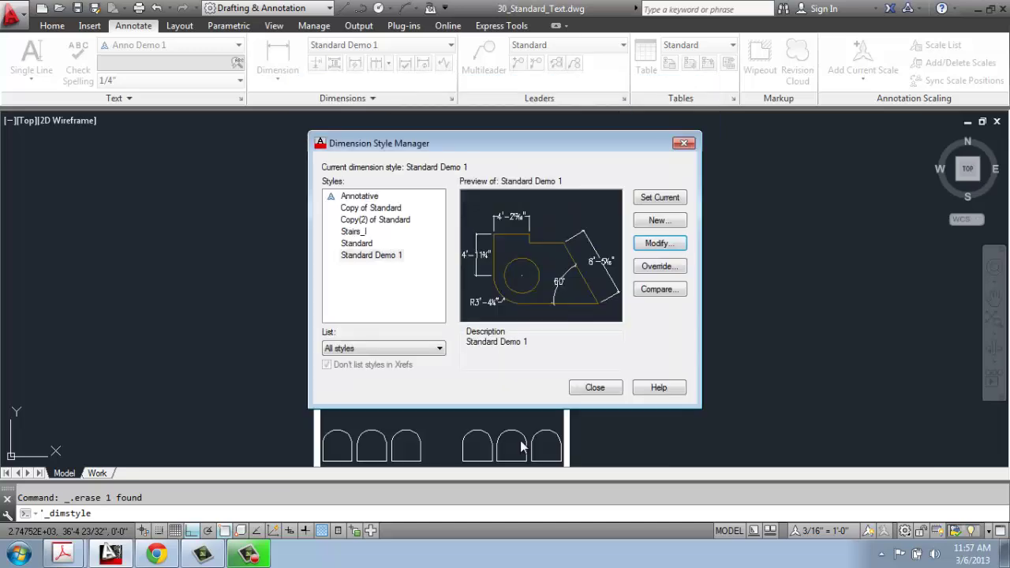
{"action": "left_click", "coordinate": [667, 198]}
{"action": "left_click", "coordinate": [609, 387]}
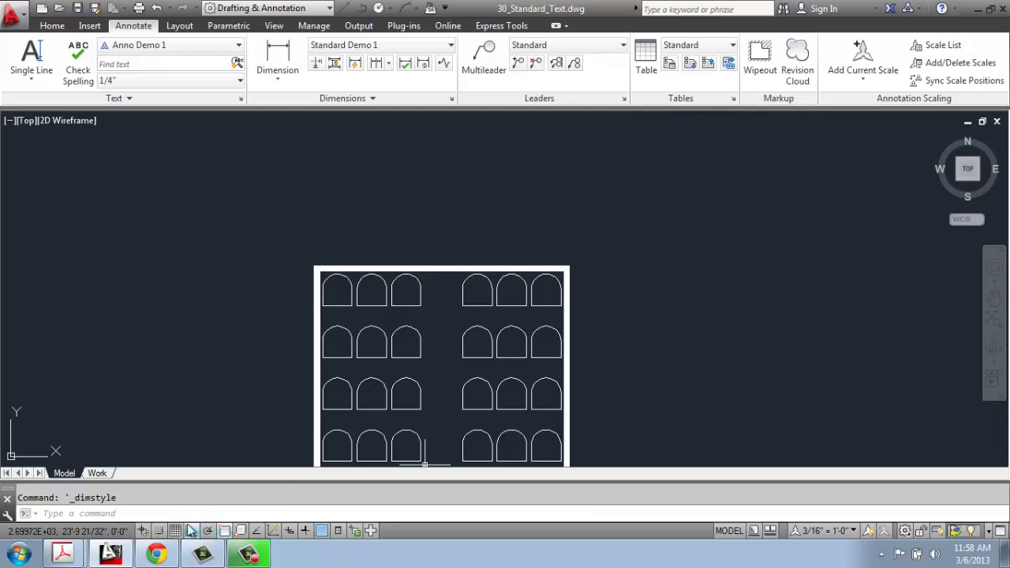
Add a linear dimension across the classroom's upper wall between its outer corners, placed above the wall
{"action": "mouse_move", "coordinate": [421, 336]}
{"action": "middle_mouse_down"}
{"action": "mouse_move", "coordinate": [433, 268]}
{"action": "mouse_move", "coordinate": [425, 282]}
{"action": "middle_mouse_up"}
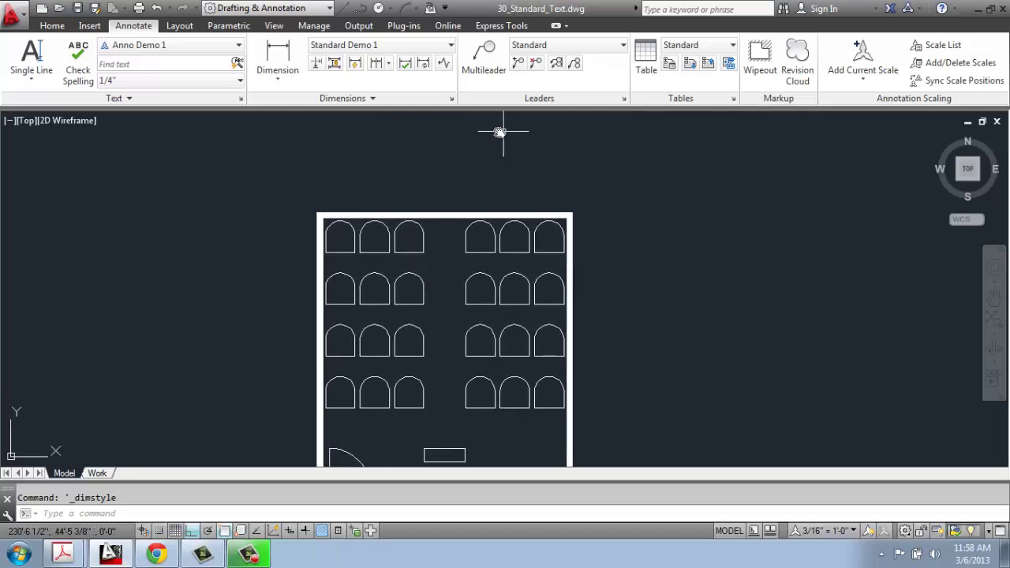
{"action": "left_click", "coordinate": [286, 80]}
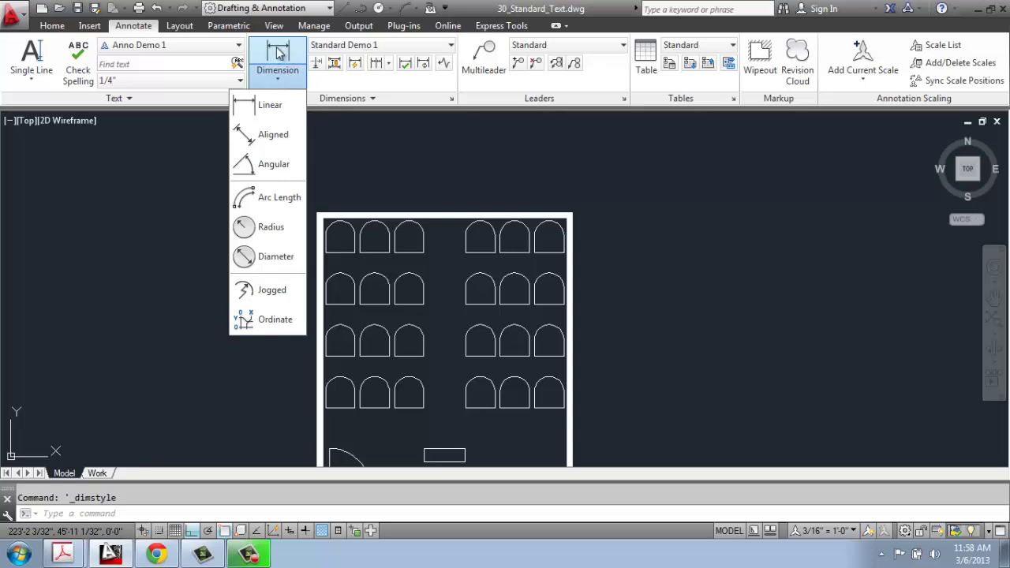
{"action": "left_click", "coordinate": [283, 118]}
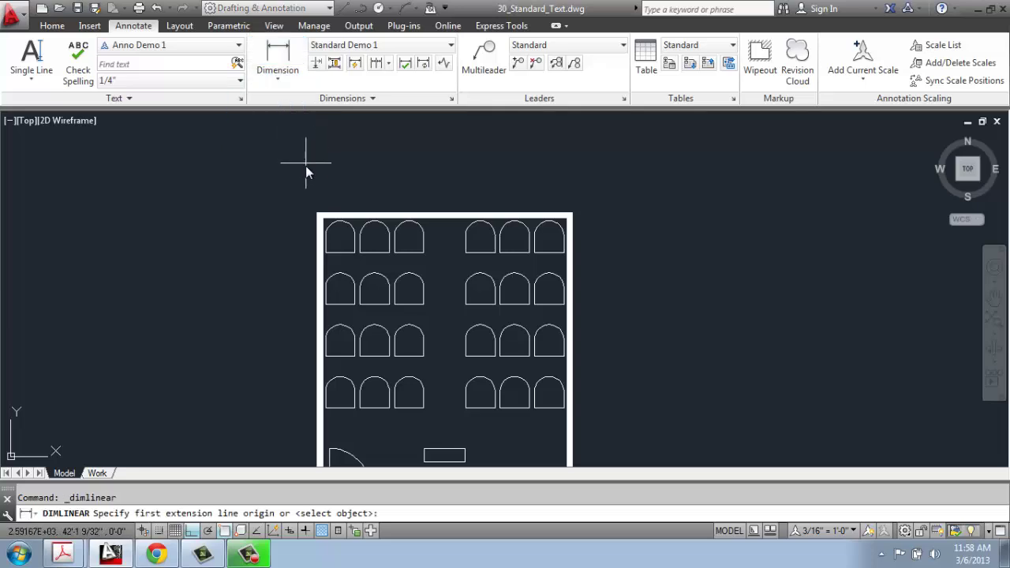
{"action": "left_click", "coordinate": [317, 213]}
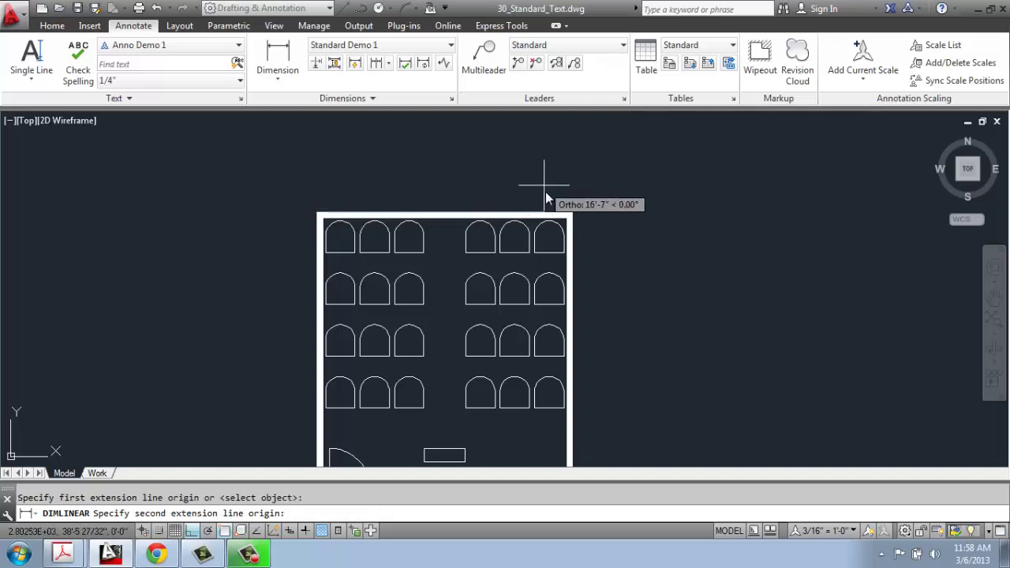
{"action": "left_click", "coordinate": [572, 214]}
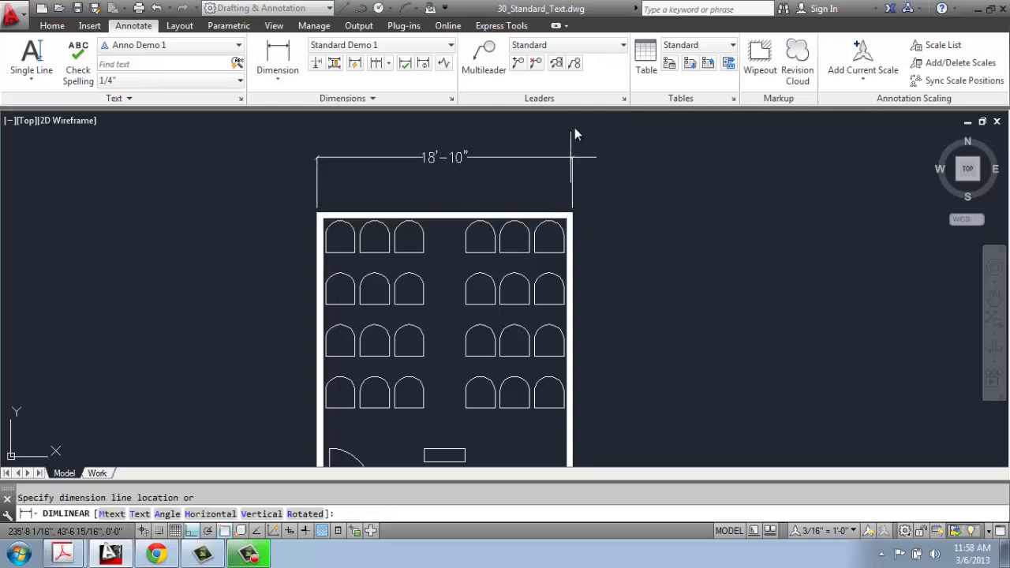
{"action": "left_click", "coordinate": [596, 165]}
Modify the Standard Demo 1 dimension style, setting its text height to 4.5"
{"action": "scroll", "coordinate": [517, 180], "scroll_direction": "up", "scroll_amount": 2}
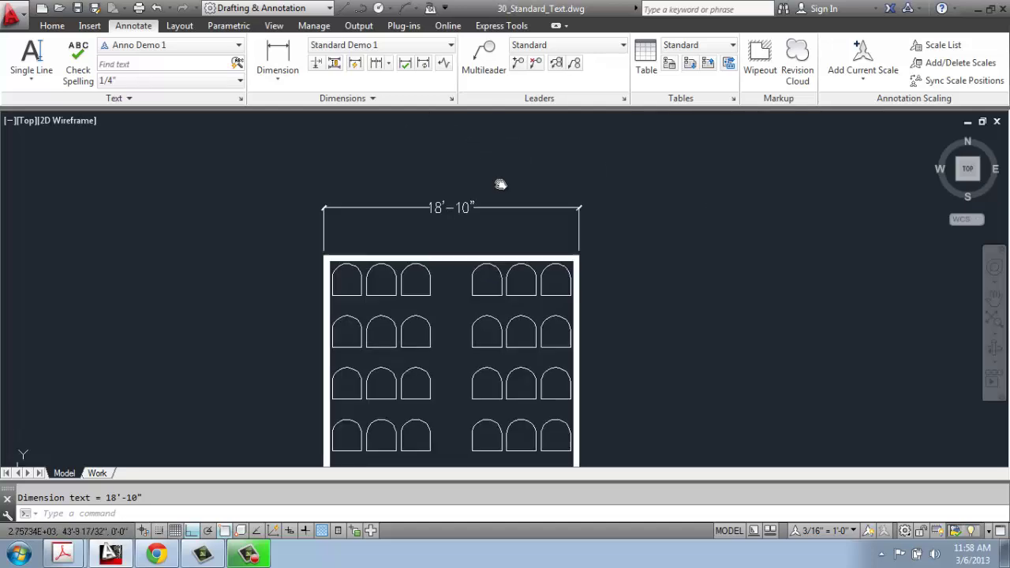
{"action": "scroll", "coordinate": [507, 226], "scroll_direction": "up", "scroll_amount": 3}
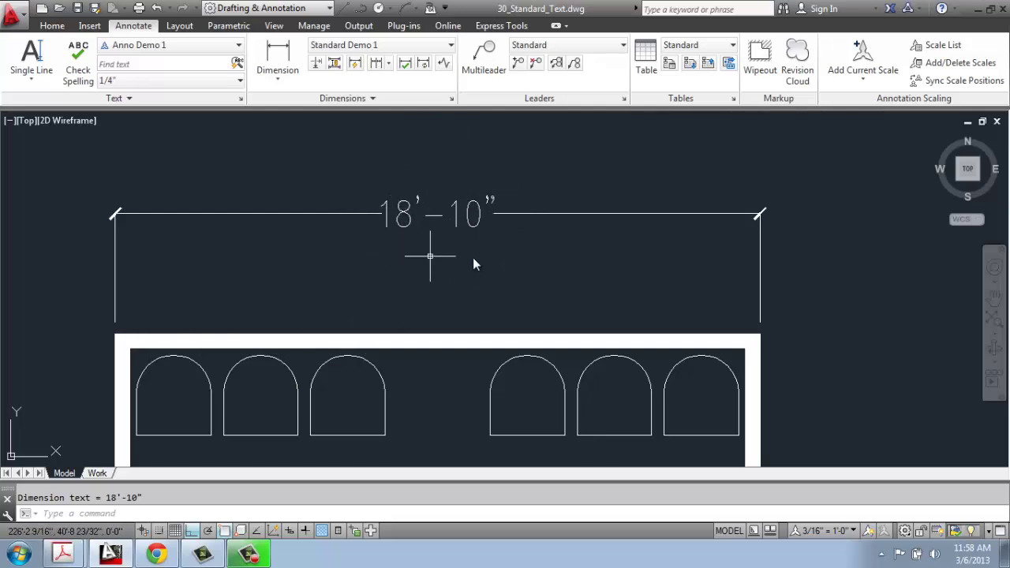
{"action": "left_click", "coordinate": [535, 211]}
{"action": "left_click", "coordinate": [420, 203]}
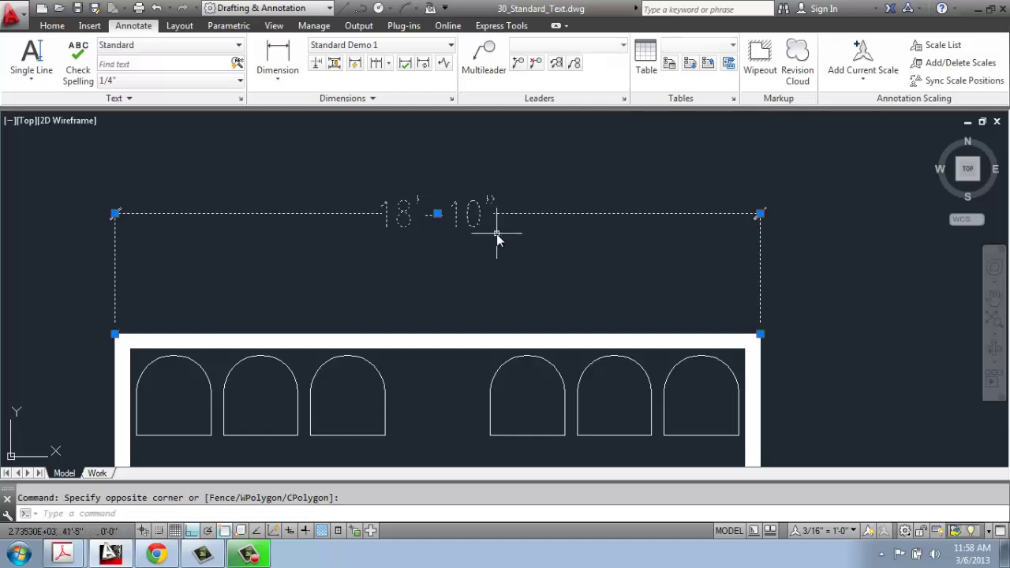
{"action": "left_click", "coordinate": [452, 100]}
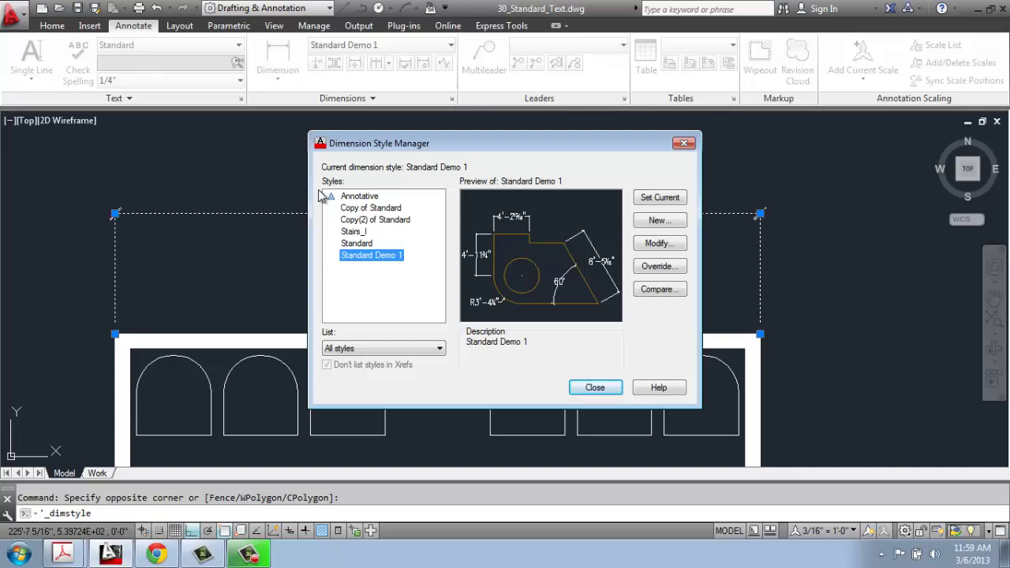
{"action": "left_click", "coordinate": [658, 243]}
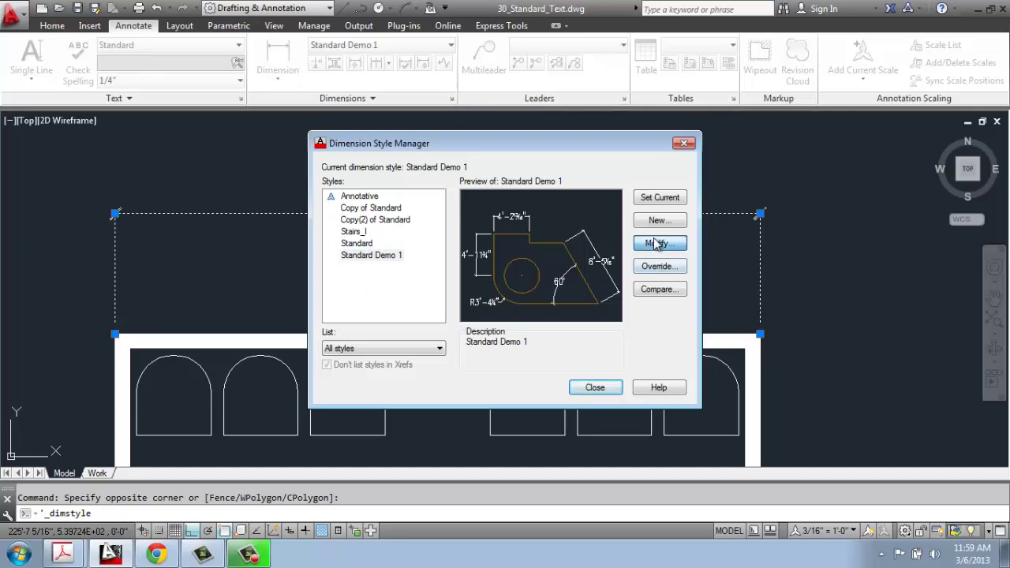
{"action": "left_click", "coordinate": [424, 114]}
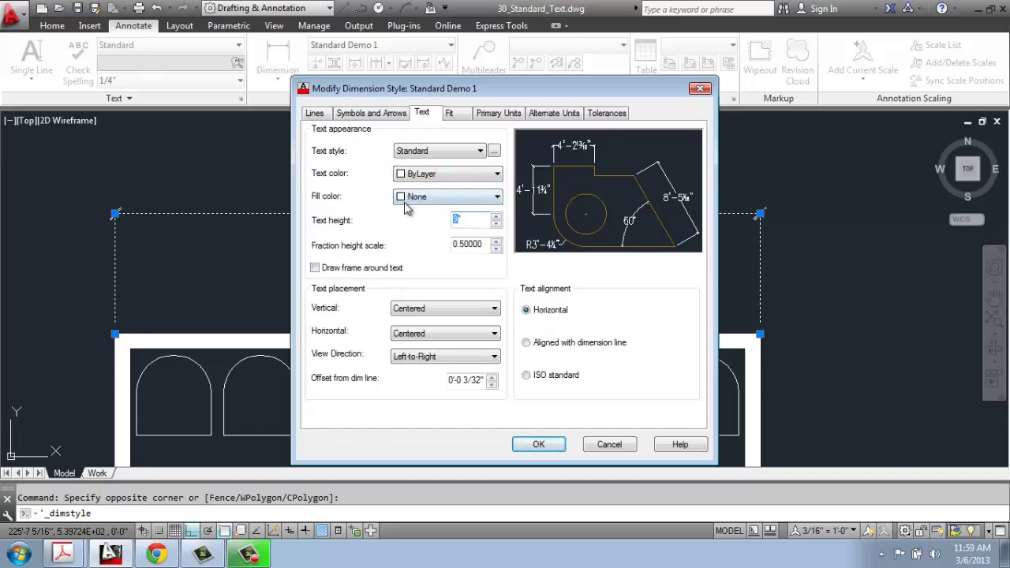
{"action": "type", "text": "4.5"}
Set the arrow size to 3" and the extension line offset from origin to 2", and apply the modified style
{"action": "left_click", "coordinate": [301, 113]}
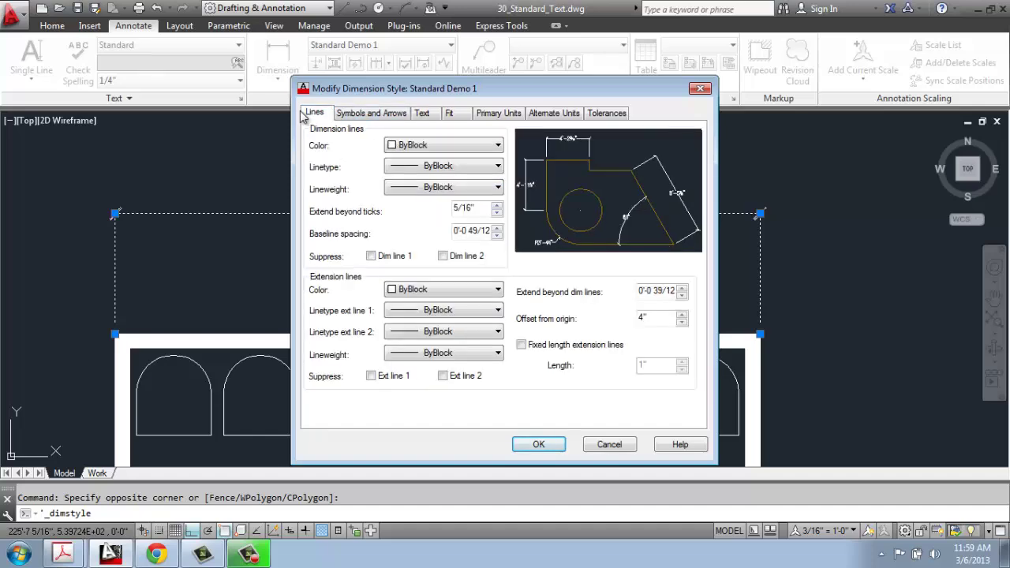
{"action": "left_click", "coordinate": [354, 114]}
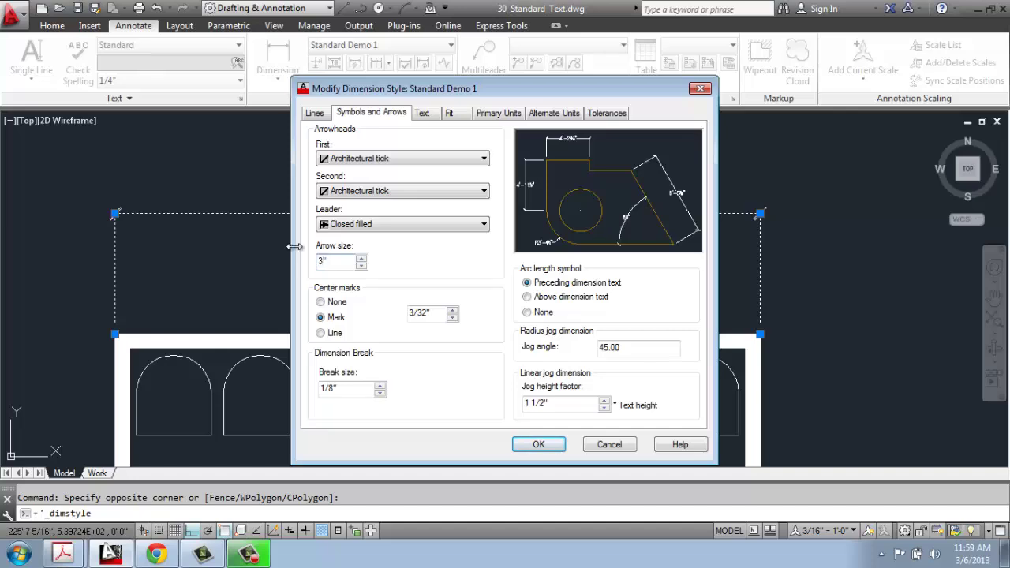
{"action": "left_click", "coordinate": [315, 114]}
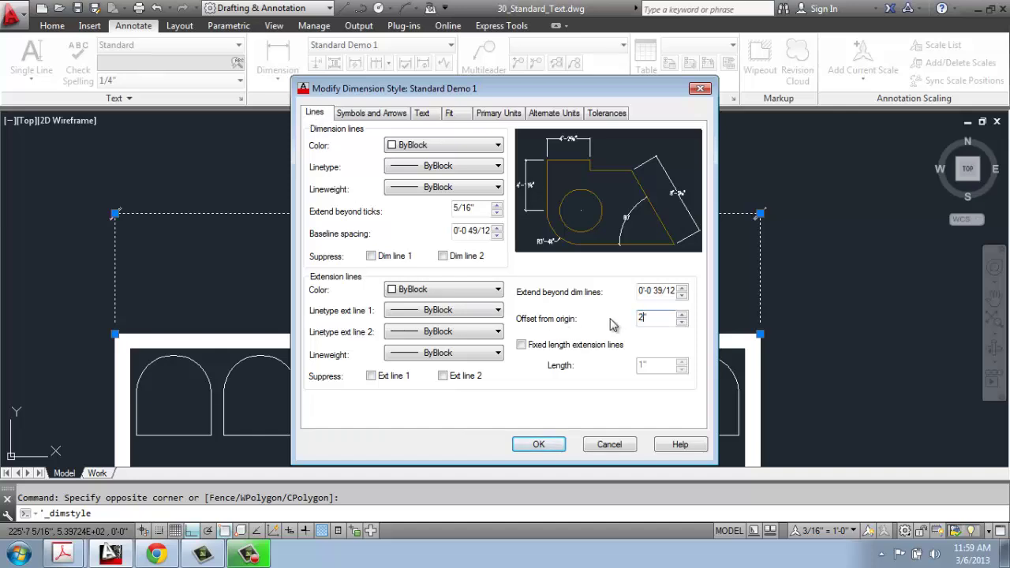
{"action": "left_click", "coordinate": [537, 445]}
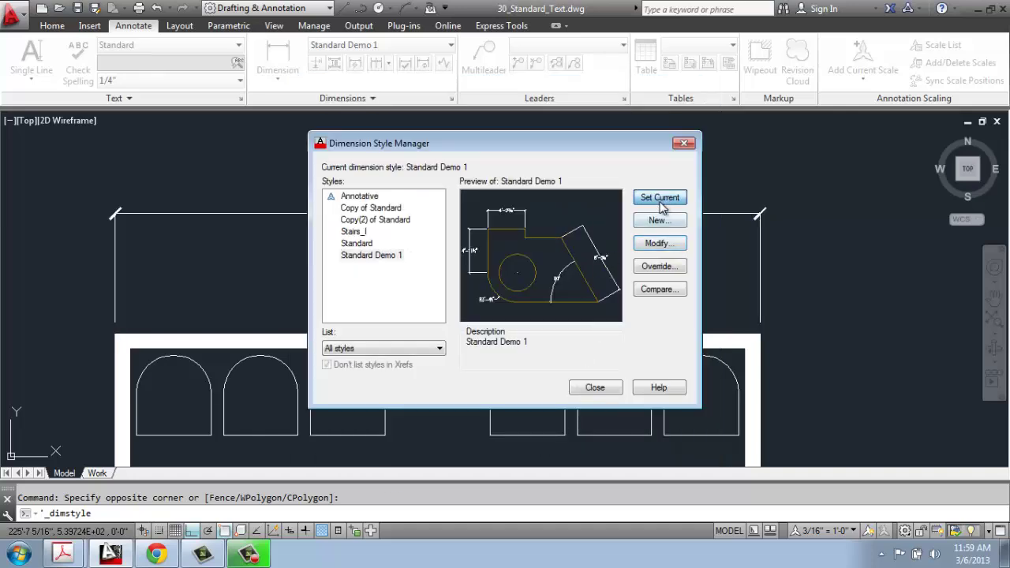
{"action": "left_click", "coordinate": [596, 389]}
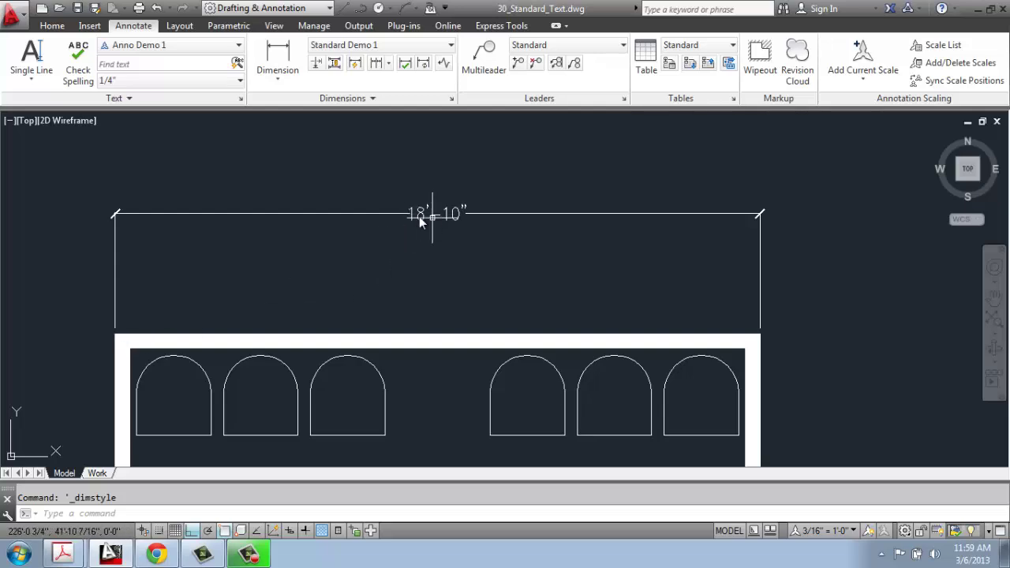
{"action": "scroll", "coordinate": [590, 321], "scroll_direction": "down", "scroll_amount": 2}
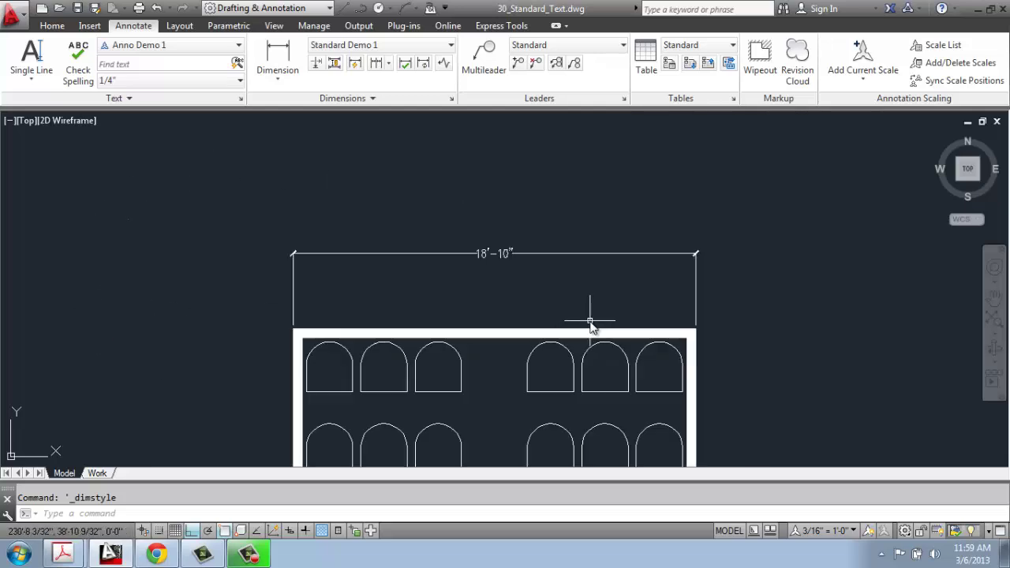
{"action": "middle_click_drag", "start_coordinate": [582, 333], "coordinate": [474, 230]}
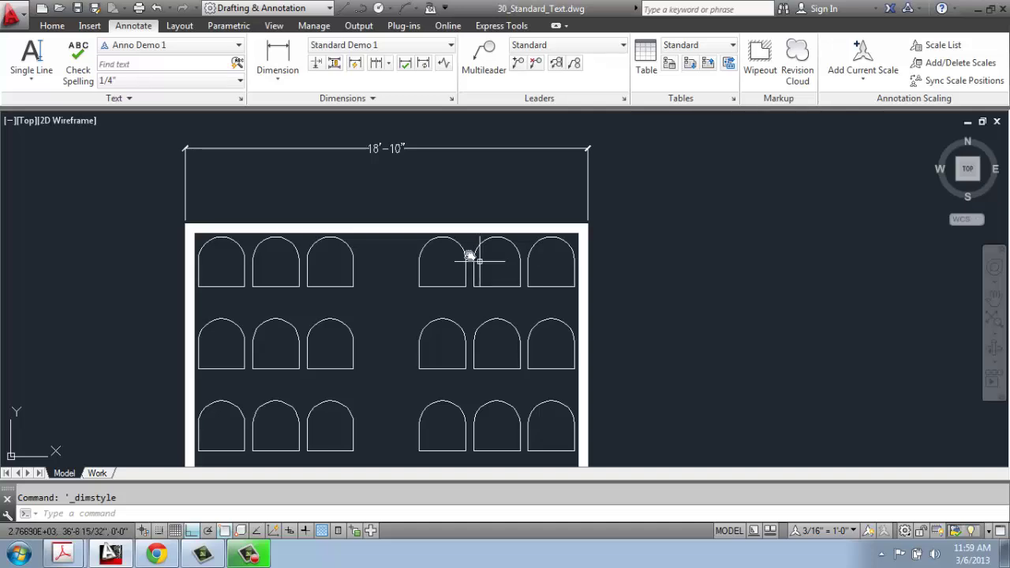
{"action": "scroll", "coordinate": [261, 257], "scroll_direction": "down", "scroll_amount": 2}
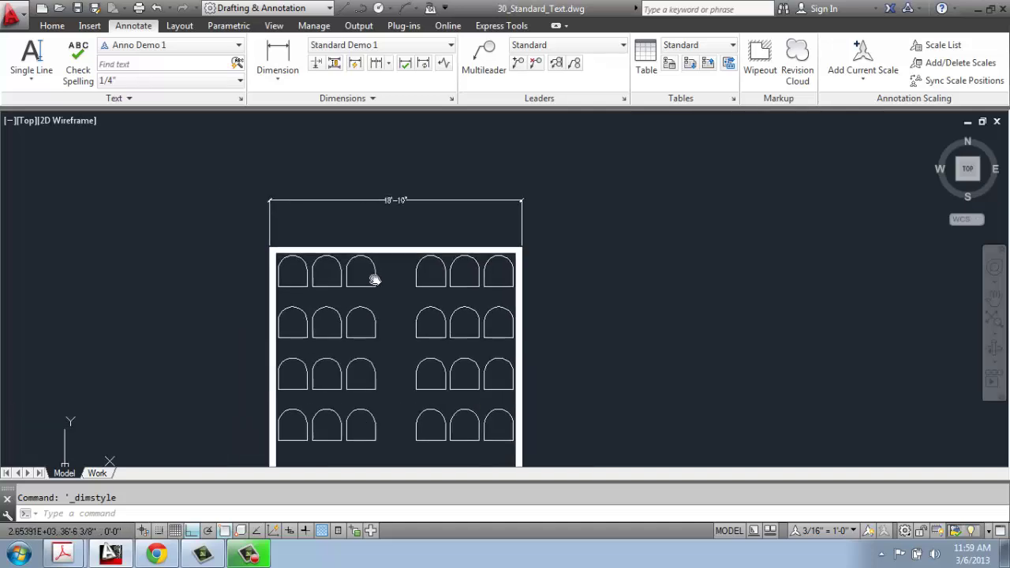
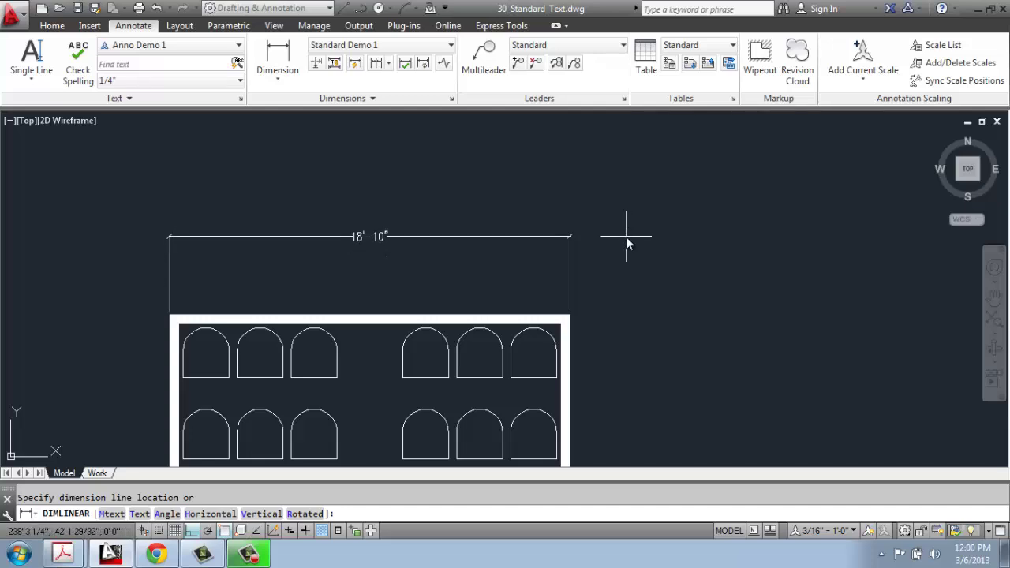
Place the upper wall's overall linear dimension a short distance above the wall
{"action": "key", "text": "Return"}
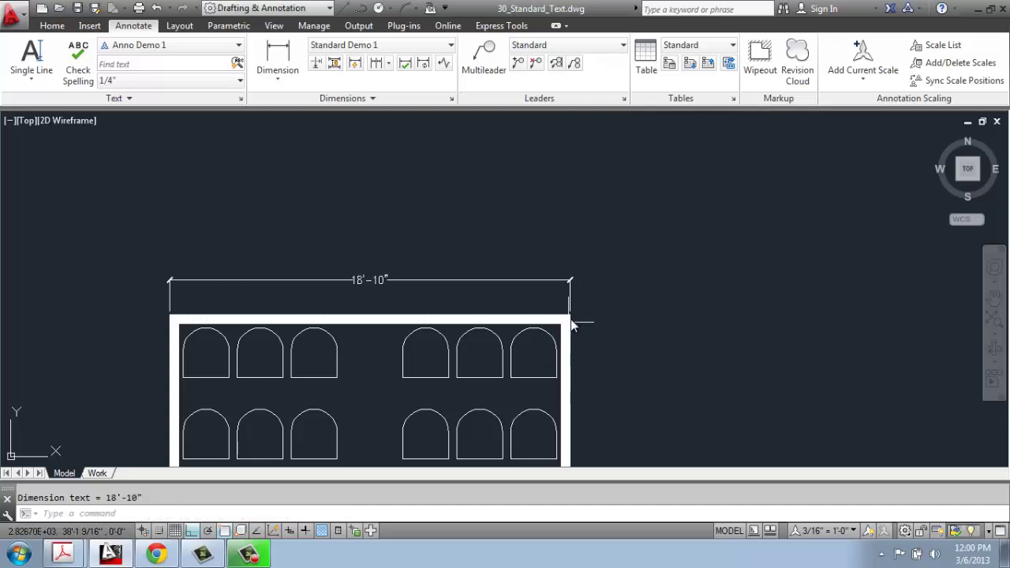
Add a vertical linear dimension between the right wall's outer corners, with its dimension line 24" outside the wall
{"action": "scroll", "coordinate": [570, 284], "scroll_direction": "down", "scroll_amount": 4}
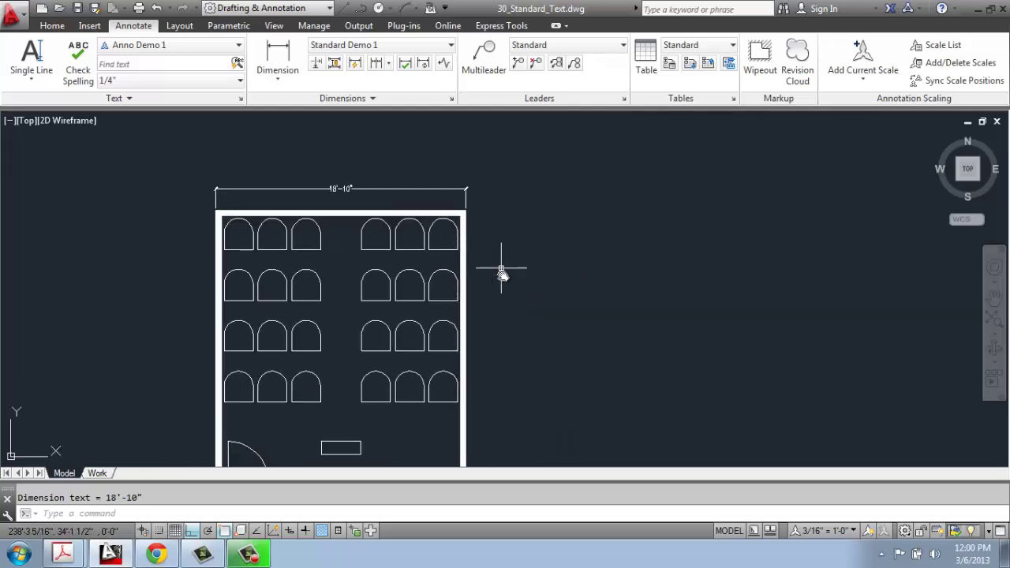
{"action": "mouse_move", "coordinate": [318, 324]}
{"action": "middle_mouse_down"}
{"action": "mouse_move", "coordinate": [319, 304]}
{"action": "mouse_move", "coordinate": [270, 286]}
{"action": "middle_mouse_up"}
{"action": "left_click", "coordinate": [278, 54]}
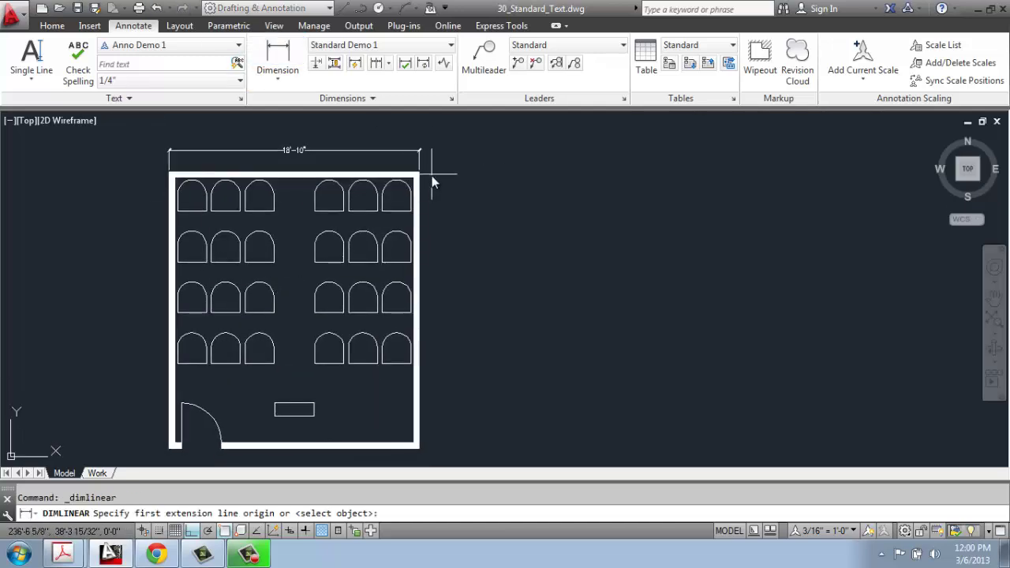
{"action": "scroll", "coordinate": [419, 162], "scroll_direction": "up", "scroll_amount": 5}
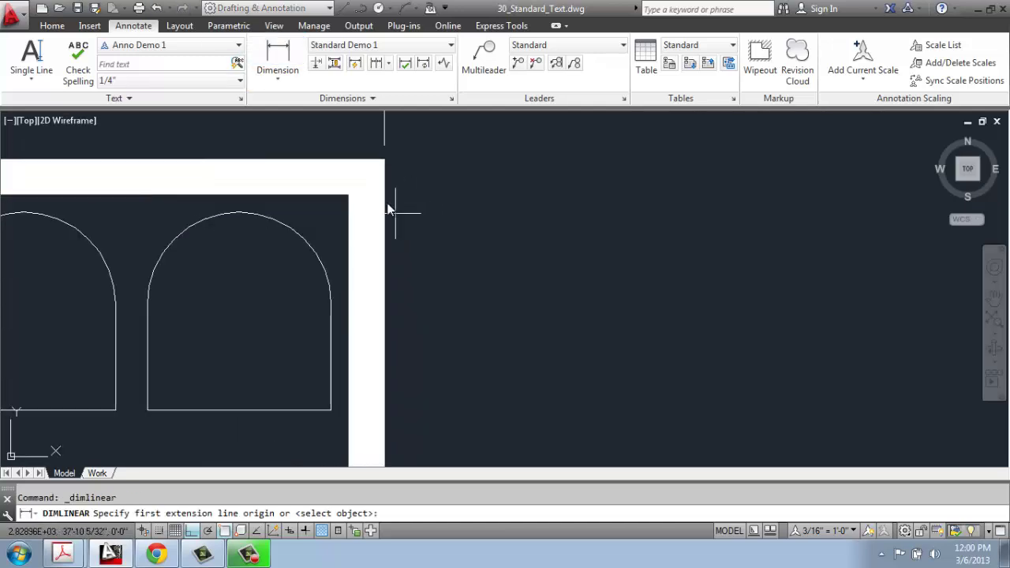
{"action": "left_click", "coordinate": [382, 163]}
{"action": "scroll", "coordinate": [381, 162], "scroll_direction": "down", "scroll_amount": 5}
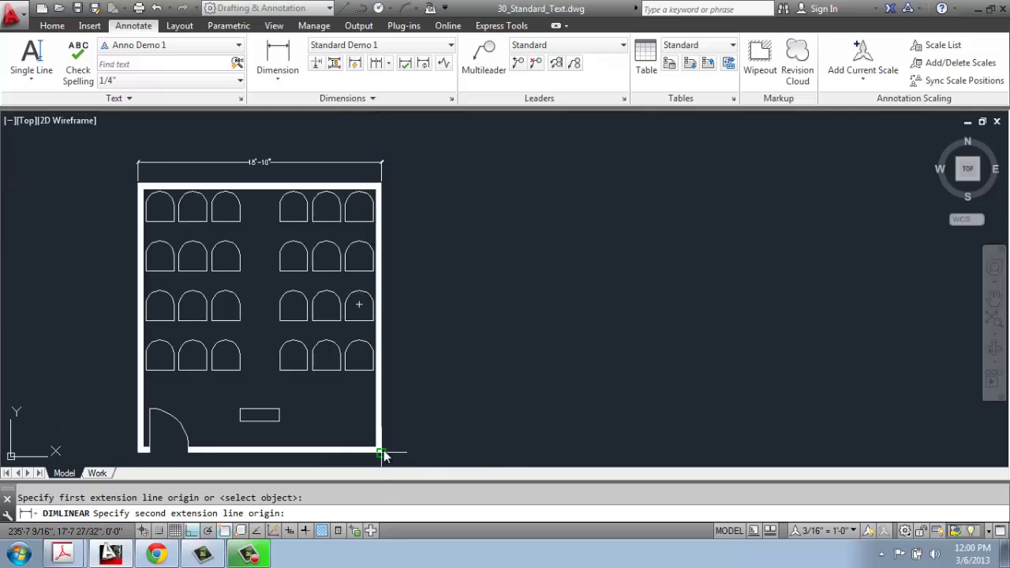
{"action": "left_click", "coordinate": [382, 450]}
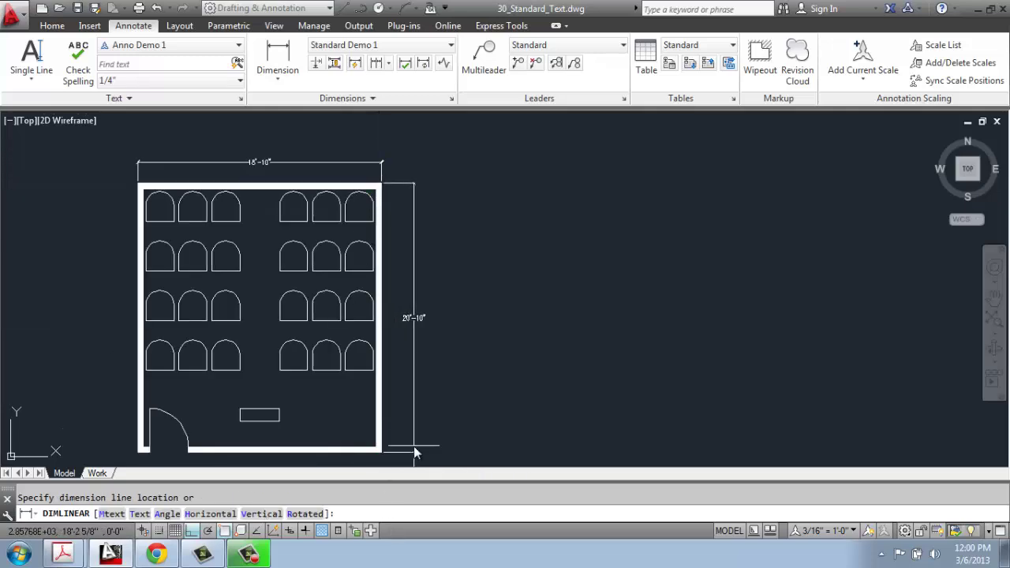
{"action": "type", "text": "24"}
{"action": "key", "text": "Return"}
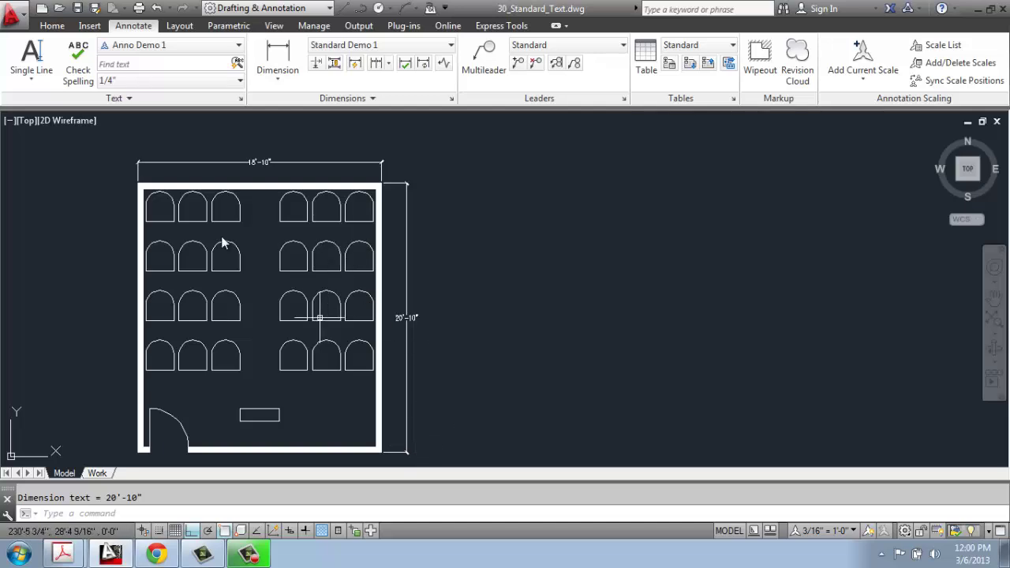
Delete the vertical dimension beside the classroom's right wall
{"action": "middle_click_drag", "start_coordinate": [308, 229], "coordinate": [456, 193]}
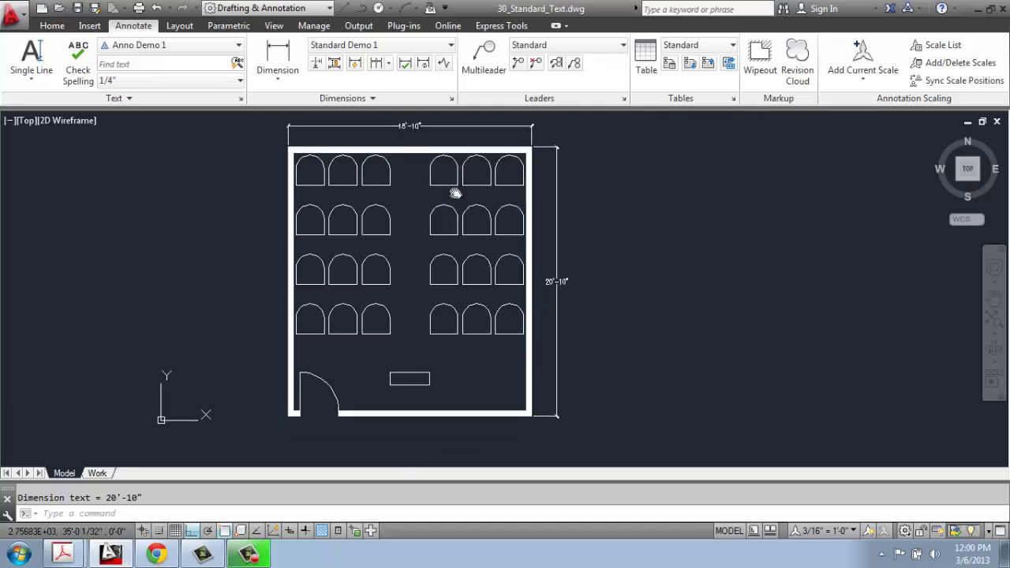
{"action": "left_click", "coordinate": [606, 241]}
{"action": "left_click", "coordinate": [544, 322]}
{"action": "key", "text": "Delete"}
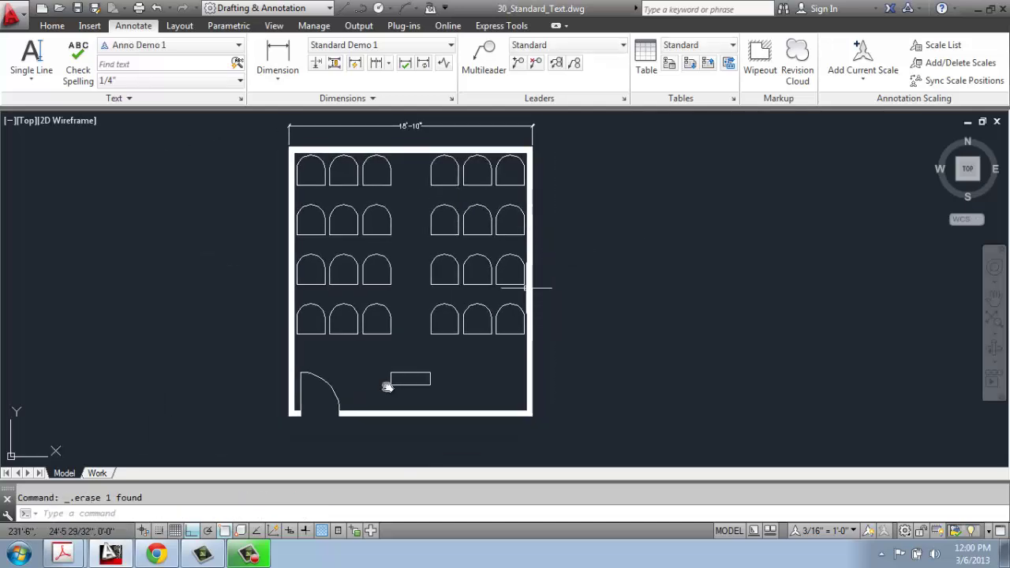
Add a linear dimension below the lower wall, from its left outer corner to the near edge of the door opening
{"action": "middle_click_drag", "start_coordinate": [326, 420], "coordinate": [327, 423]}
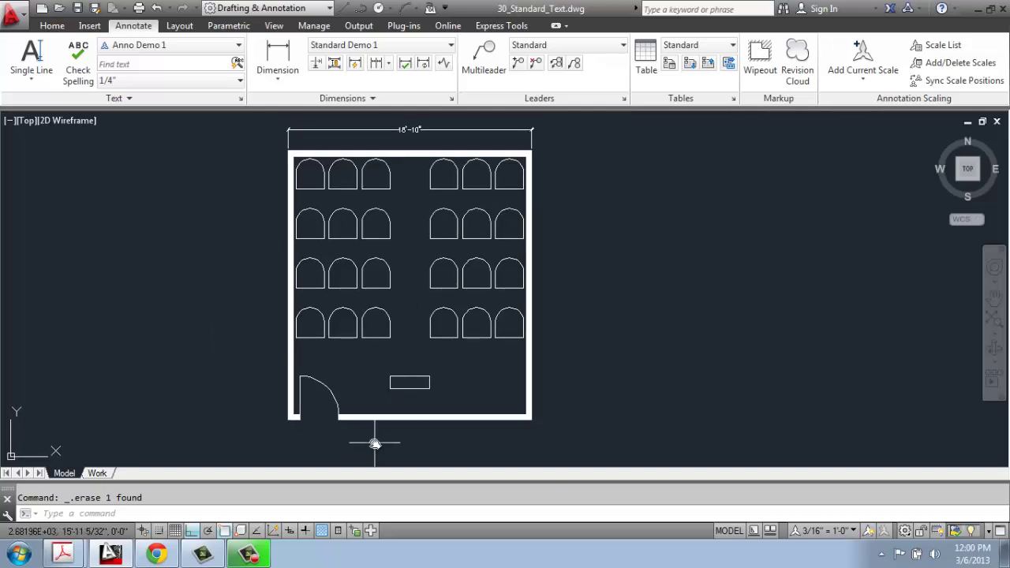
{"action": "middle_click_drag", "start_coordinate": [406, 436], "coordinate": [423, 409]}
{"action": "scroll", "coordinate": [368, 387], "scroll_direction": "up", "scroll_amount": 2}
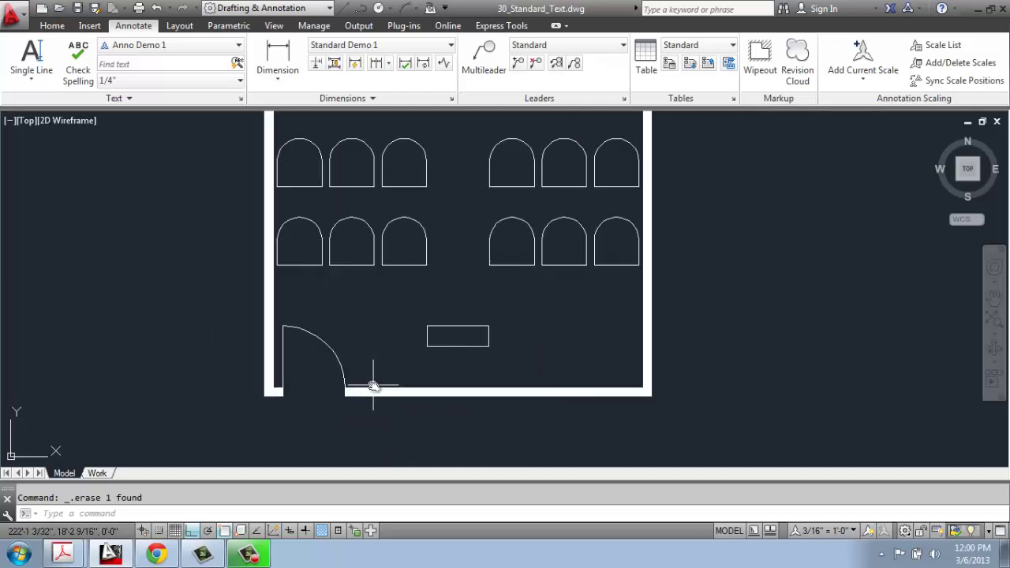
{"action": "middle_click_drag", "start_coordinate": [345, 390], "coordinate": [318, 293]}
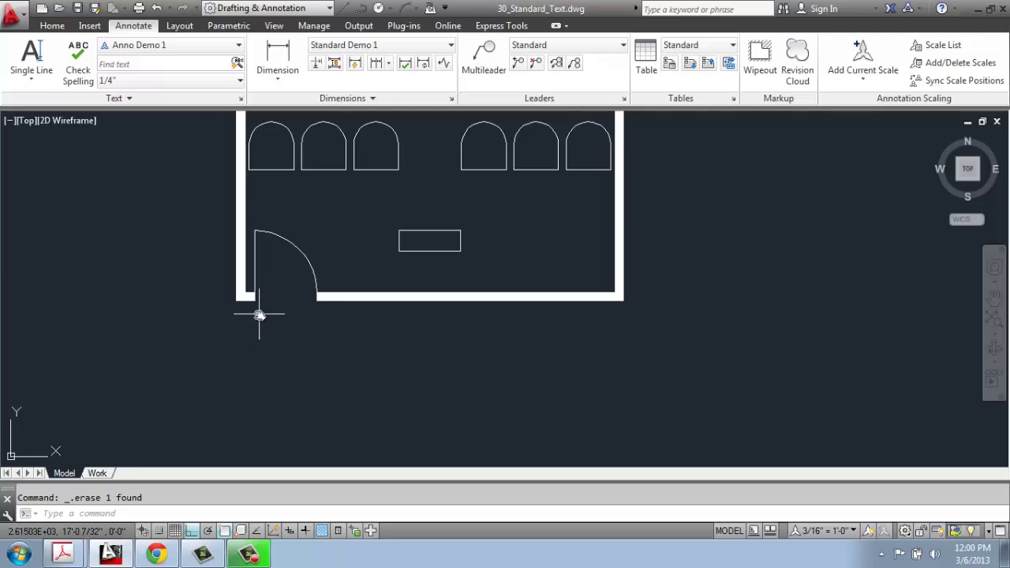
{"action": "left_click", "coordinate": [278, 57]}
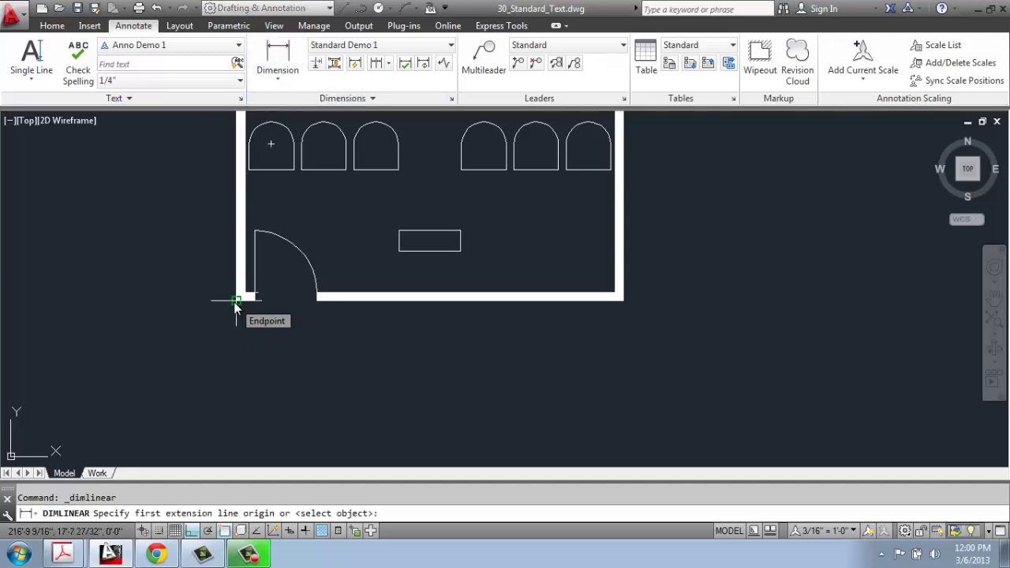
{"action": "left_click", "coordinate": [235, 301]}
{"action": "left_click", "coordinate": [254, 300]}
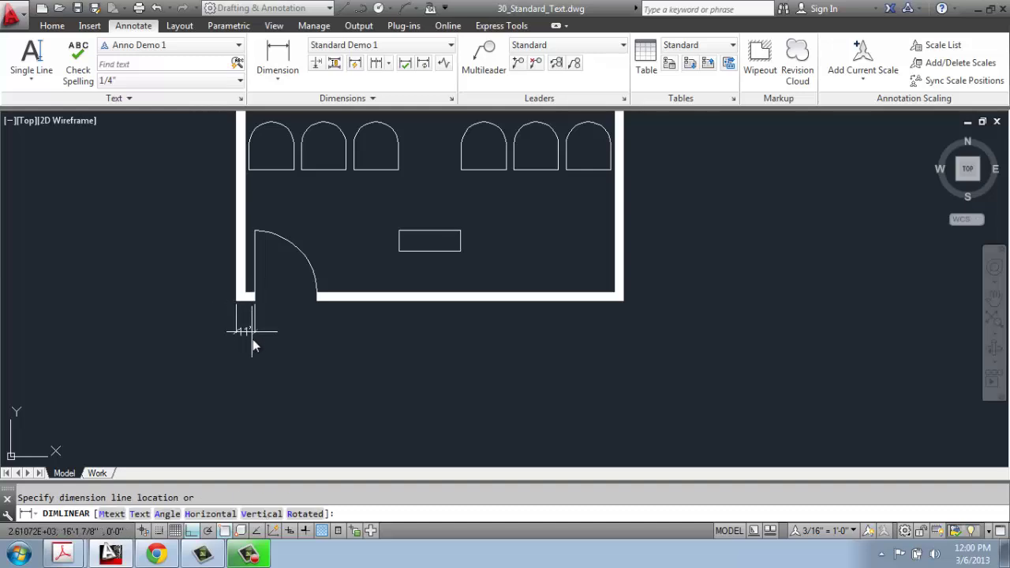
{"action": "left_click", "coordinate": [262, 335]}
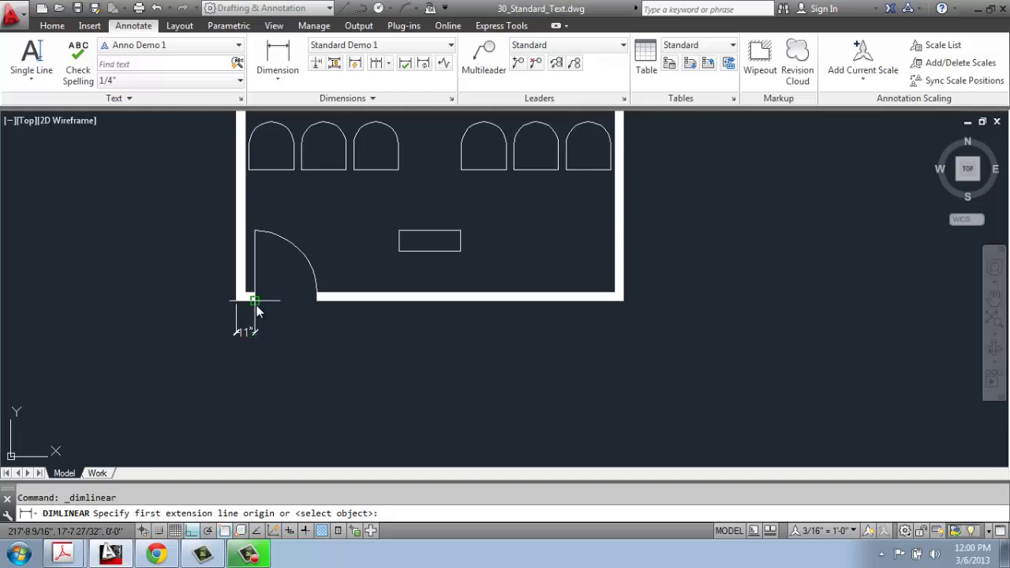
Add a linear dimension across the door opening, with its dimension line level with the adjacent corner-to-door dimension
{"action": "left_click", "coordinate": [256, 307]}
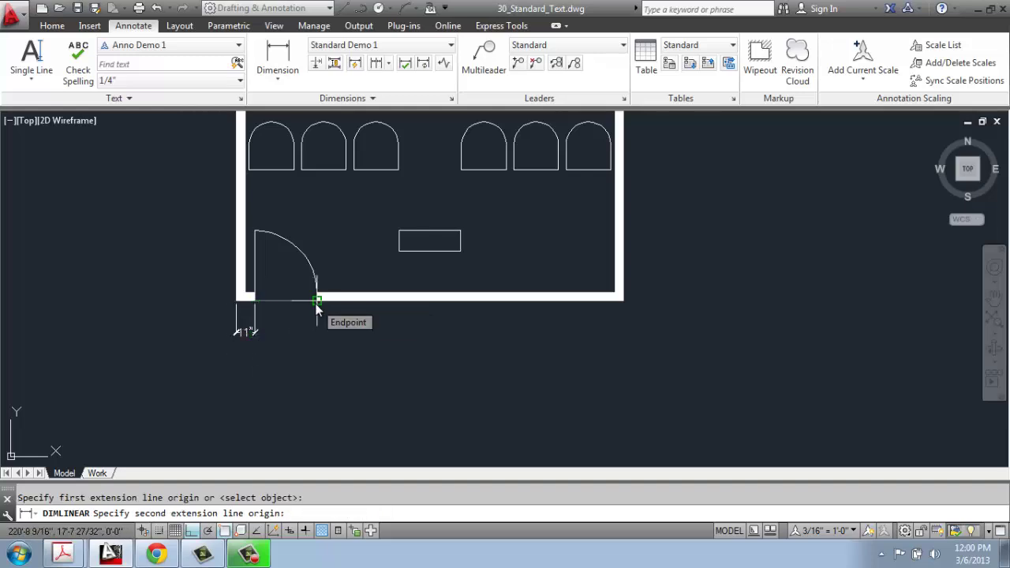
{"action": "left_click", "coordinate": [316, 299]}
{"action": "left_click", "coordinate": [257, 333]}
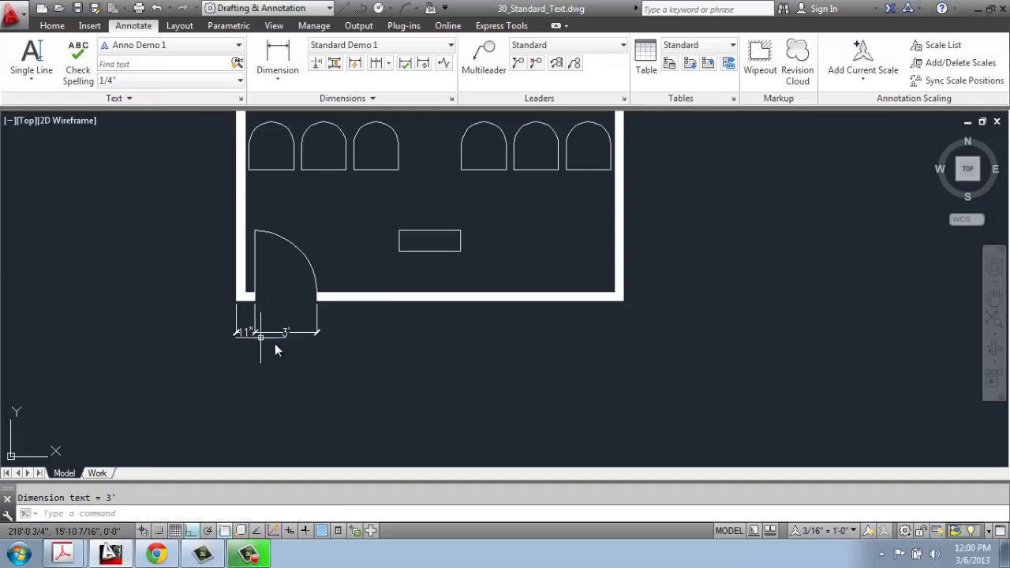
Add a linear dimension from the door opening's right edge to the lower wall's right outer corner, in line with the door dimension
{"action": "right_click", "coordinate": [337, 344]}
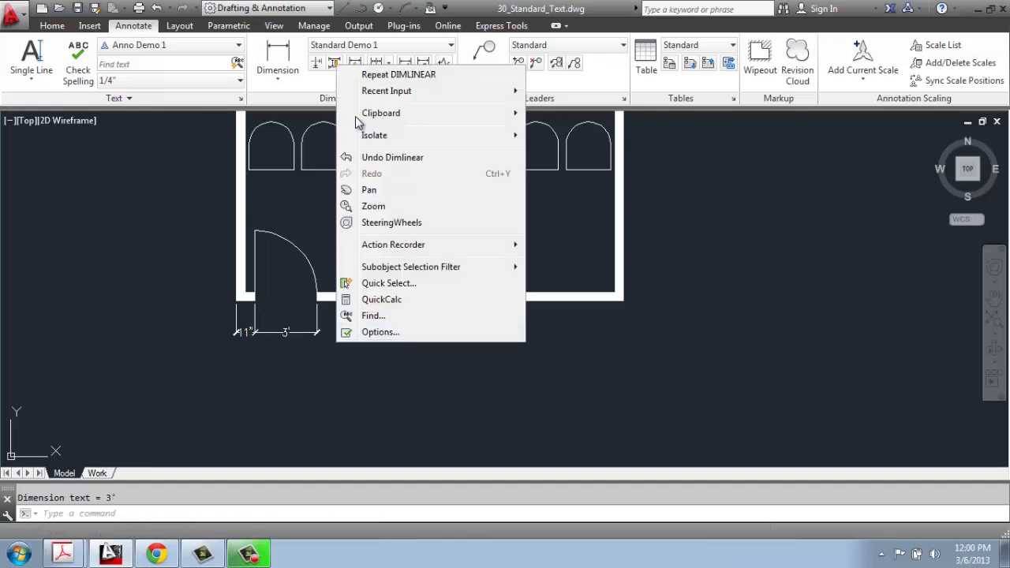
{"action": "left_click", "coordinate": [365, 76]}
{"action": "scroll", "coordinate": [324, 307], "scroll_direction": "up", "scroll_amount": 4}
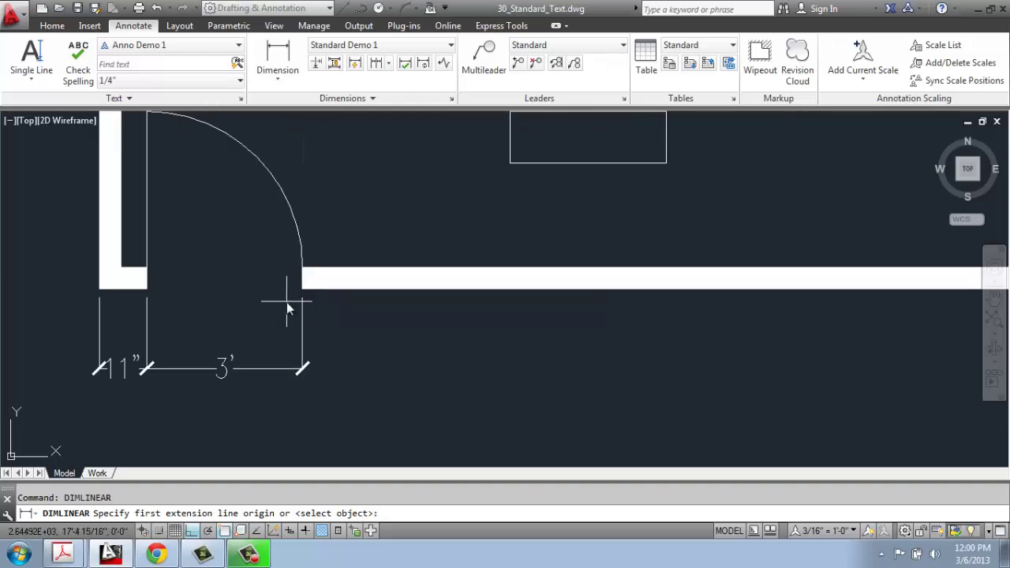
{"action": "left_click", "coordinate": [303, 290]}
{"action": "scroll", "coordinate": [272, 283], "scroll_direction": "down", "scroll_amount": 3}
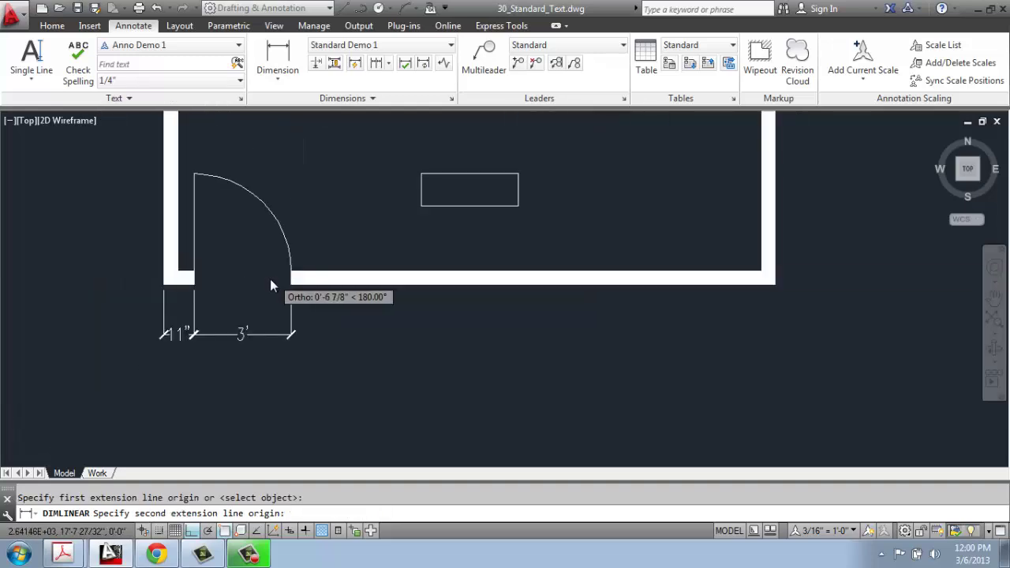
{"action": "left_click", "coordinate": [777, 294]}
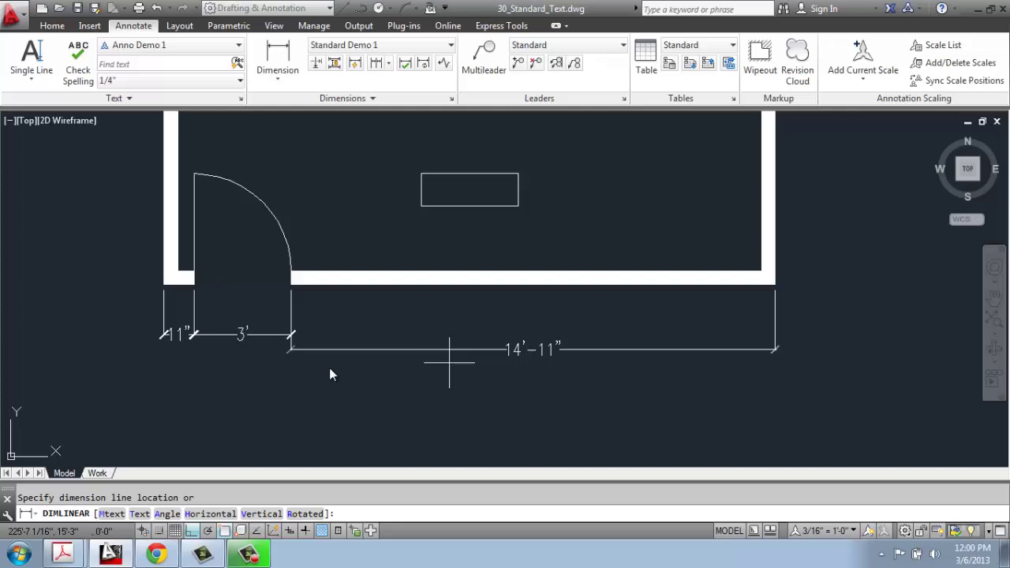
{"action": "left_click", "coordinate": [292, 337]}
Inspect how the door opening dimension and the long wall dimension line up at their shared tick mark
{"action": "scroll", "coordinate": [296, 339], "scroll_direction": "up", "scroll_amount": 5}
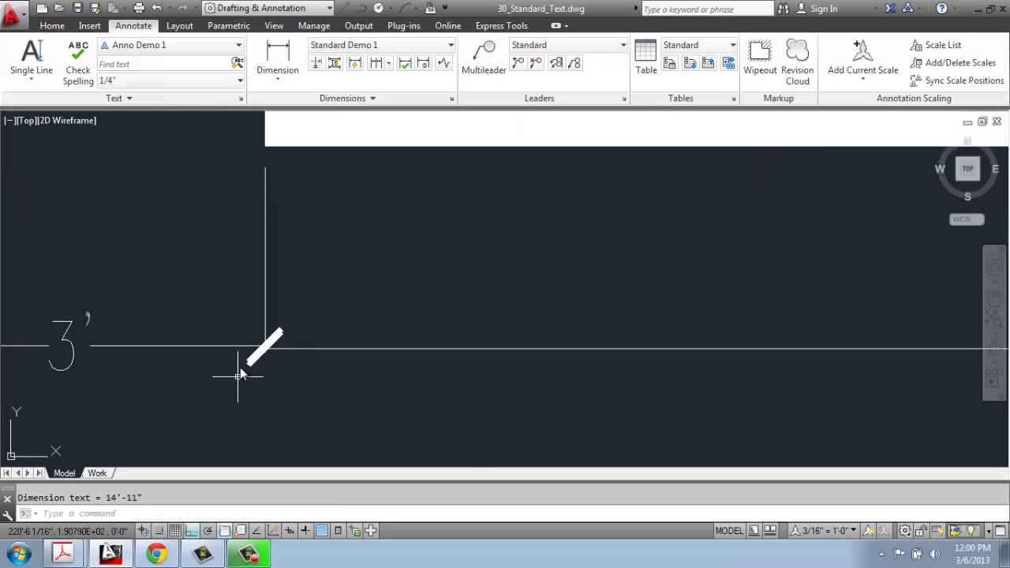
{"action": "scroll", "coordinate": [240, 369], "scroll_direction": "up", "scroll_amount": 5}
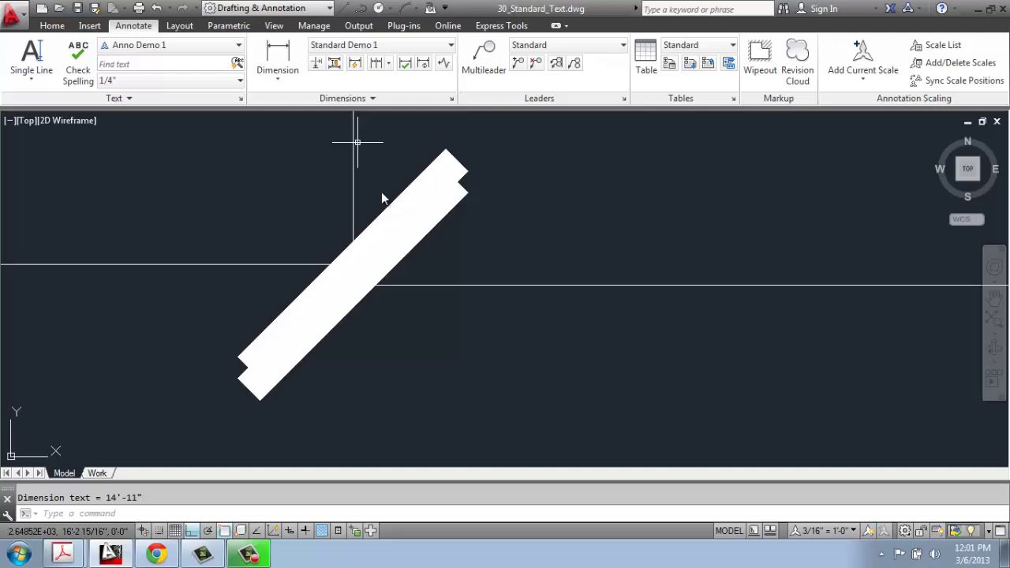
{"action": "left_click", "coordinate": [450, 202]}
{"action": "left_click", "coordinate": [344, 244]}
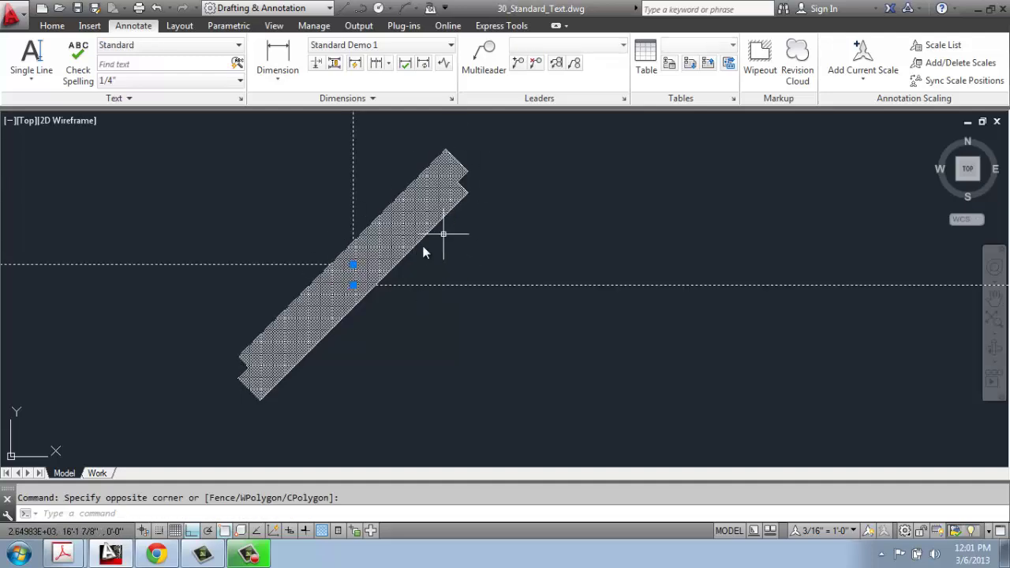
{"action": "scroll", "coordinate": [410, 266], "scroll_direction": "down", "scroll_amount": 6}
{"action": "mouse_move", "coordinate": [409, 263]}
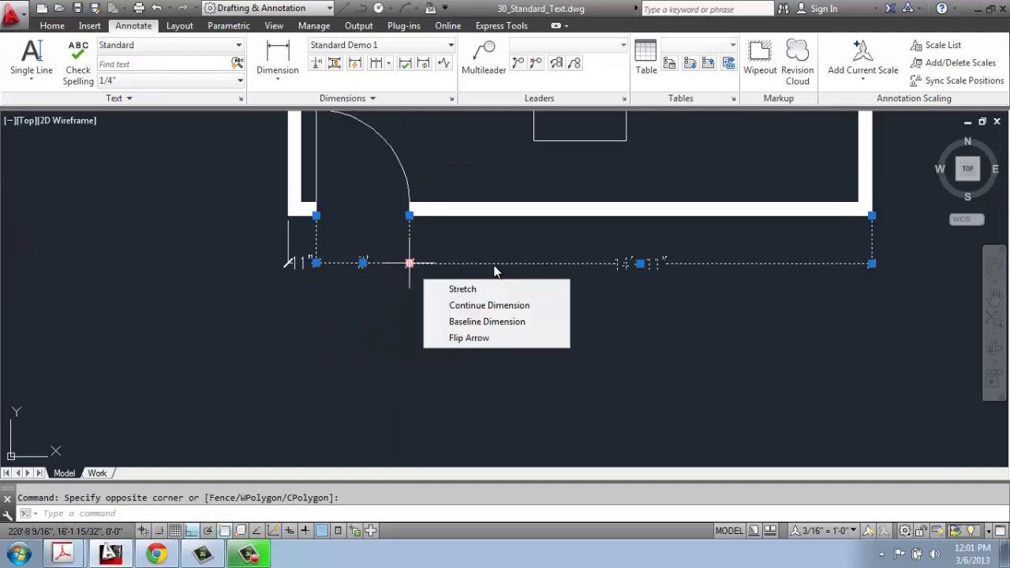
{"action": "key", "text": "Escape"}
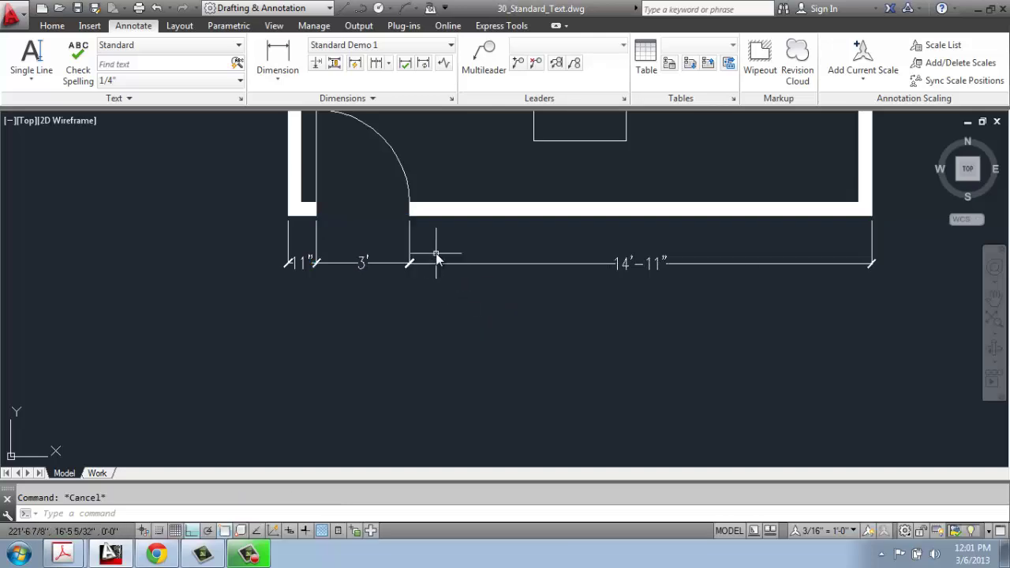
Delete all three linear dimensions below the classroom's lower wall
{"action": "left_click", "coordinate": [442, 253]}
{"action": "left_click", "coordinate": [369, 305]}
{"action": "key", "text": "Escape"}
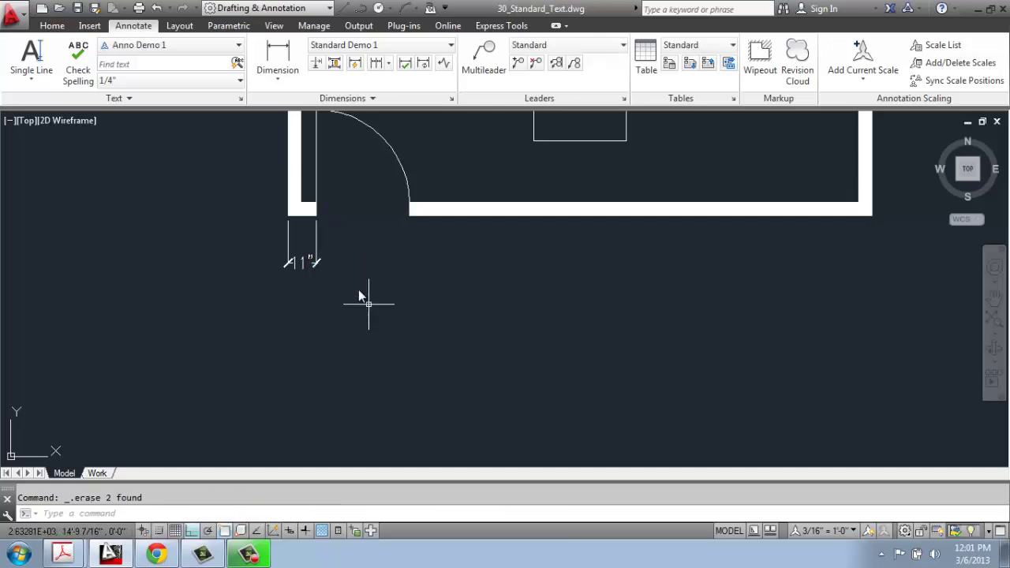
{"action": "left_click", "coordinate": [333, 252]}
{"action": "left_click", "coordinate": [248, 279]}
{"action": "key", "text": "Delete"}
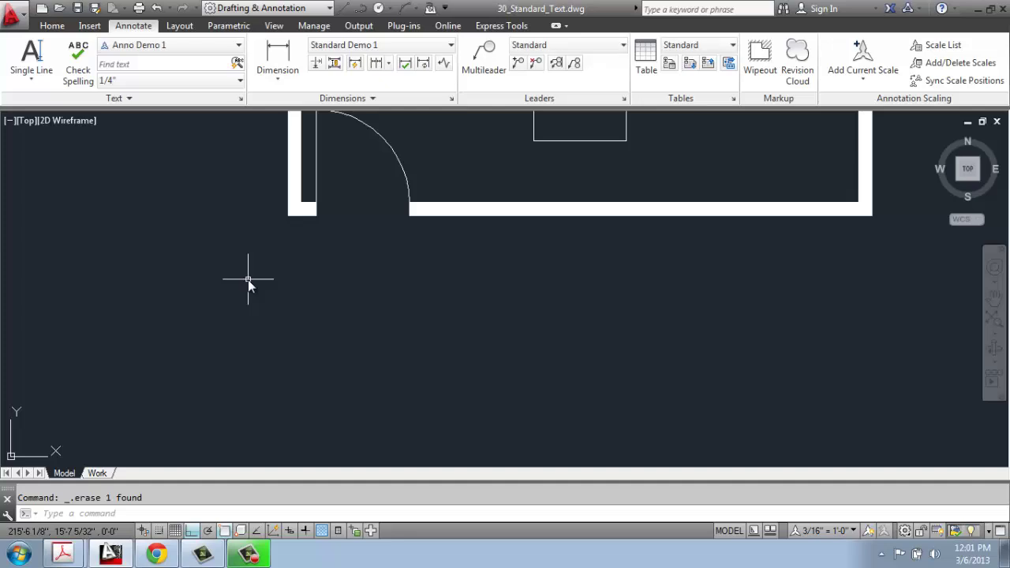
Add a linear dimension from the lower wall's left outer corner to the door opening's left edge, placed below the wall
{"action": "middle_click_drag", "start_coordinate": [451, 211], "coordinate": [399, 269]}
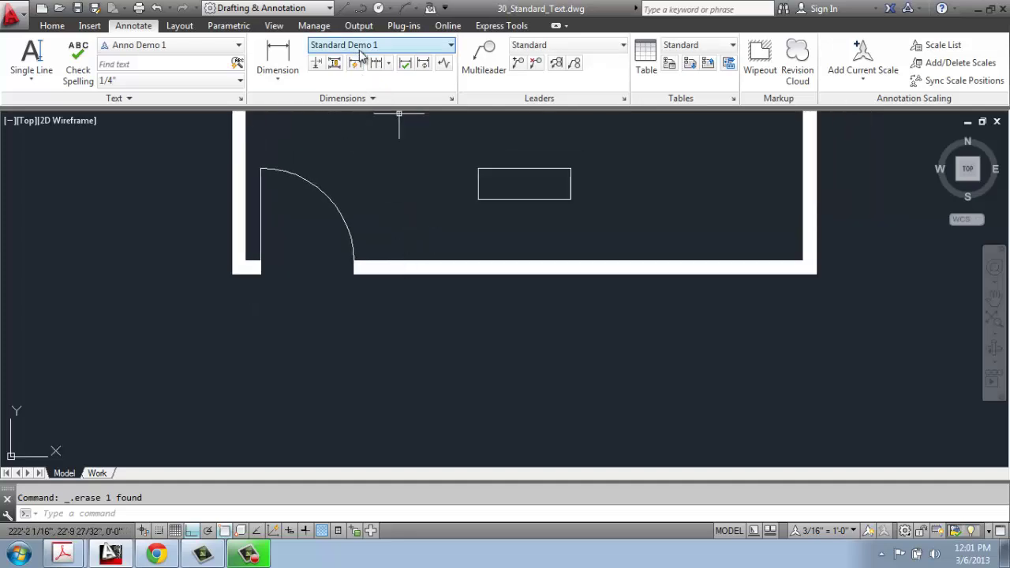
{"action": "left_click", "coordinate": [278, 51]}
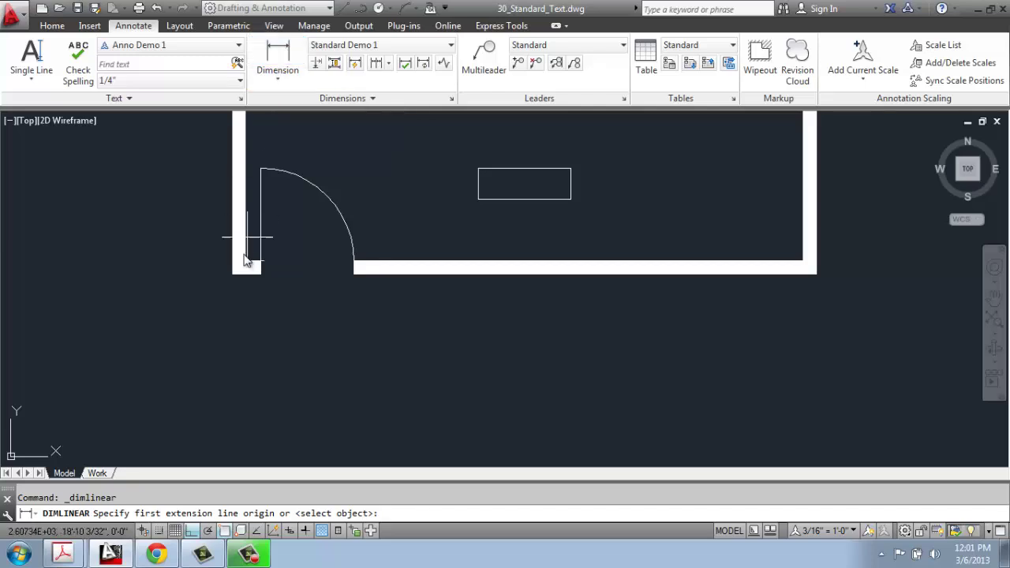
{"action": "left_click", "coordinate": [255, 276]}
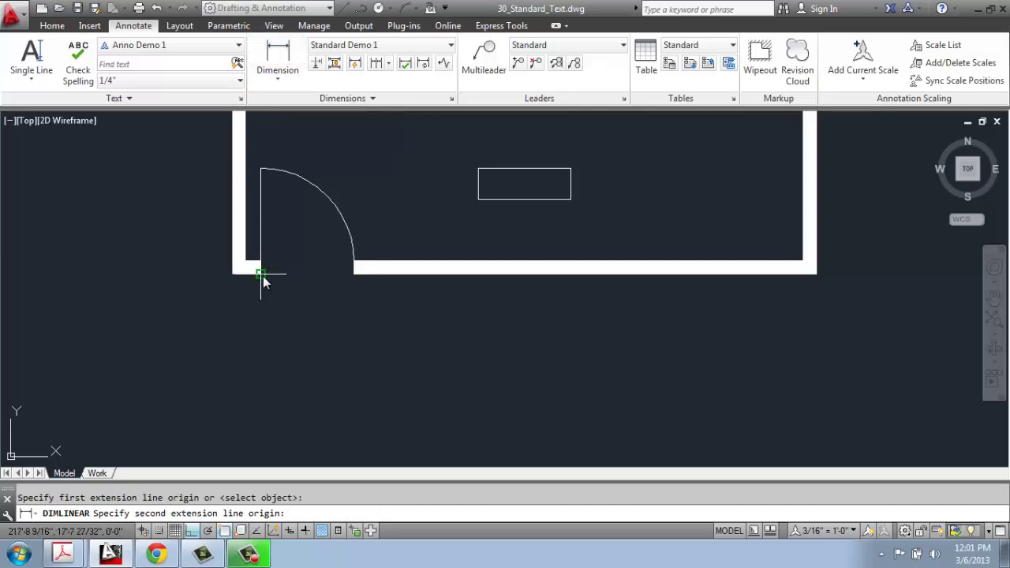
{"action": "left_click", "coordinate": [261, 274]}
{"action": "left_click", "coordinate": [259, 336]}
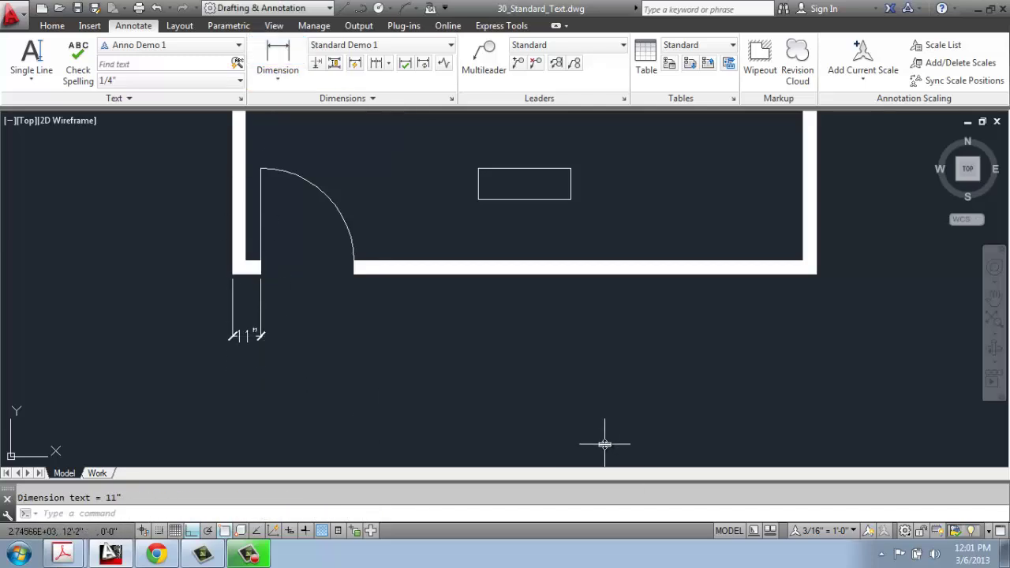
Continue the dimension chain across the door opening, to the small rectangle's two sides using object snap tracking, and to the wall's right outer corner
{"action": "left_click", "coordinate": [375, 63]}
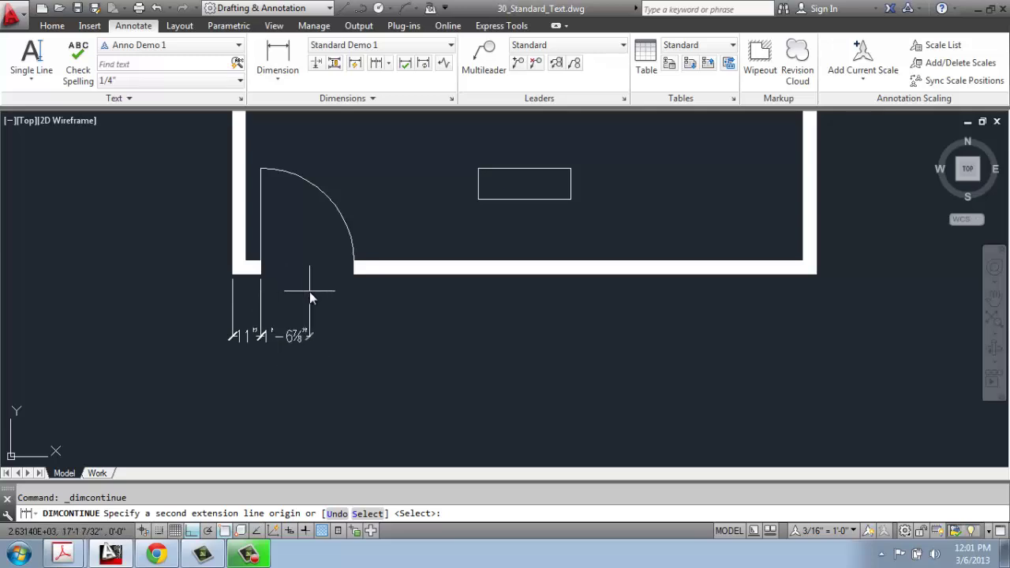
{"action": "left_click", "coordinate": [352, 276]}
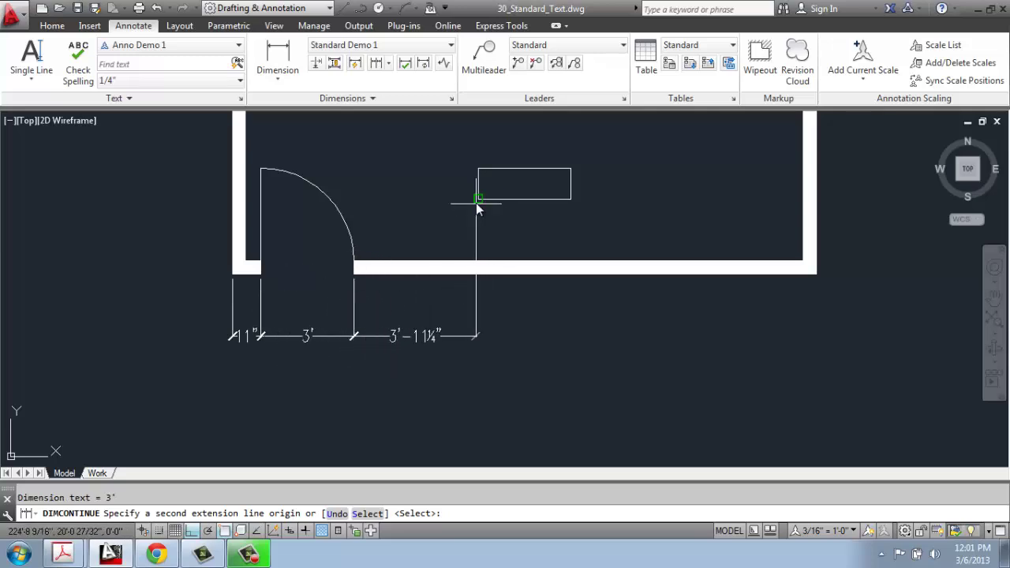
{"action": "left_click", "coordinate": [258, 531]}
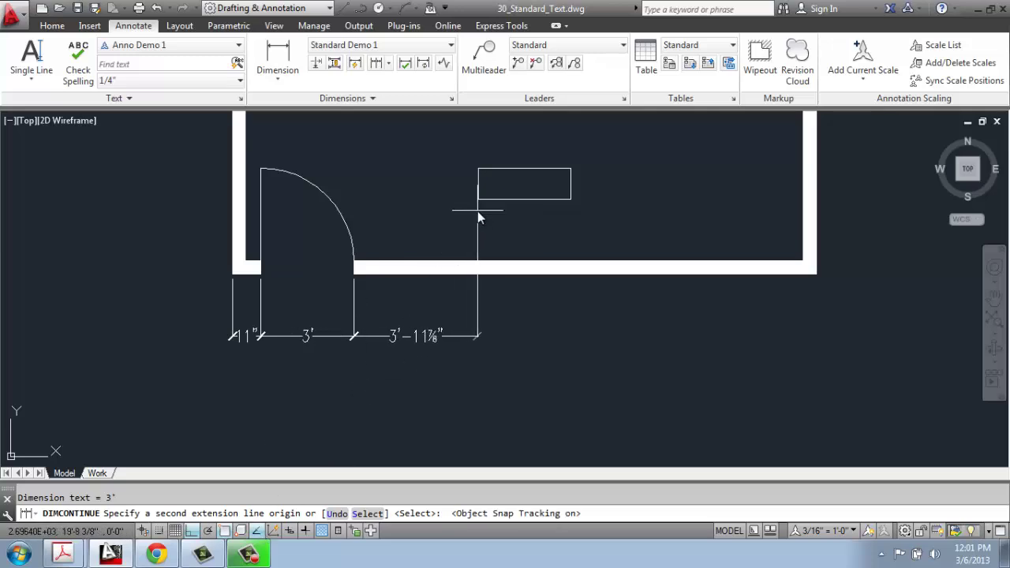
{"action": "left_click", "coordinate": [478, 275]}
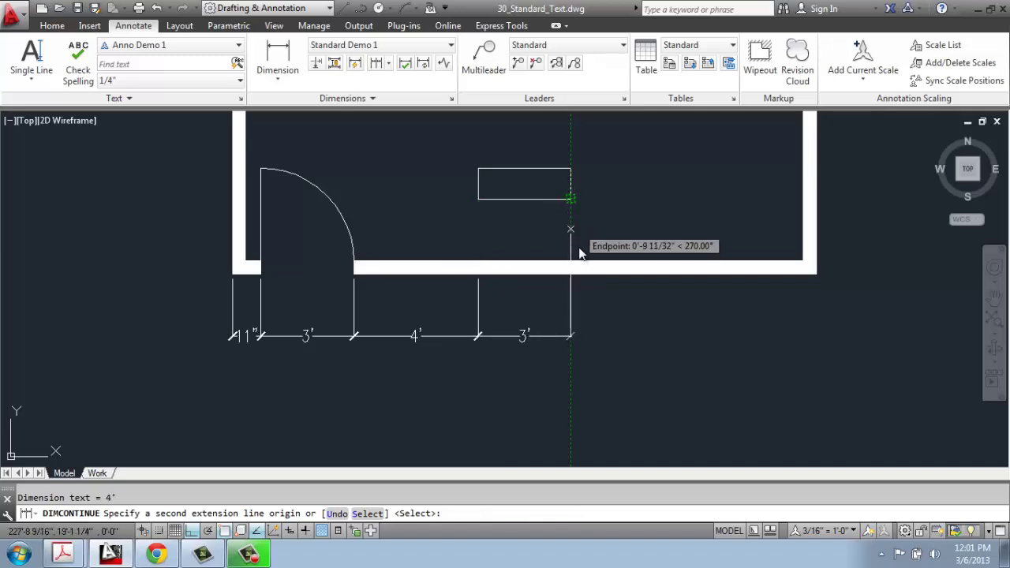
{"action": "left_click", "coordinate": [571, 275]}
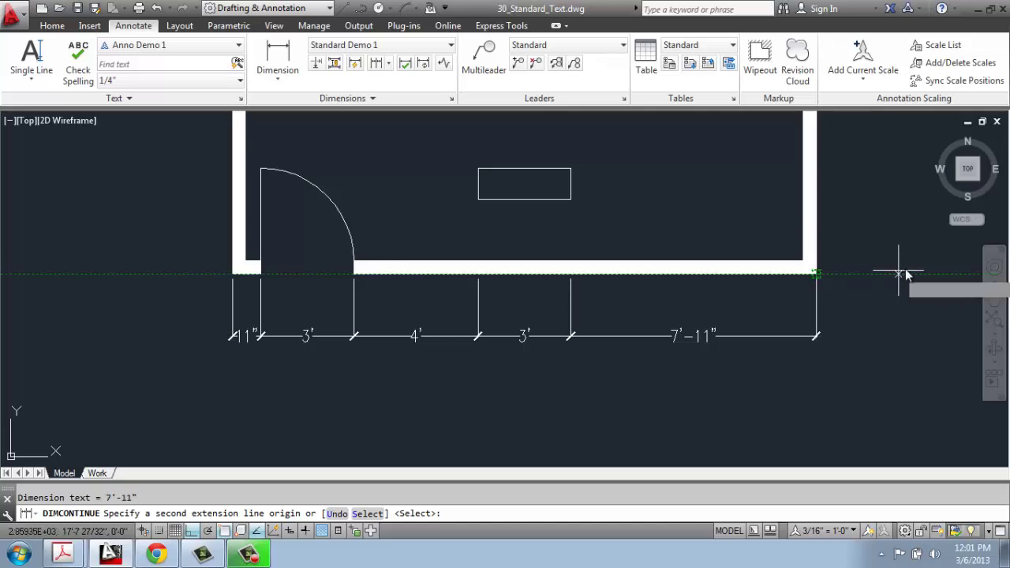
{"action": "key", "text": "Return"}
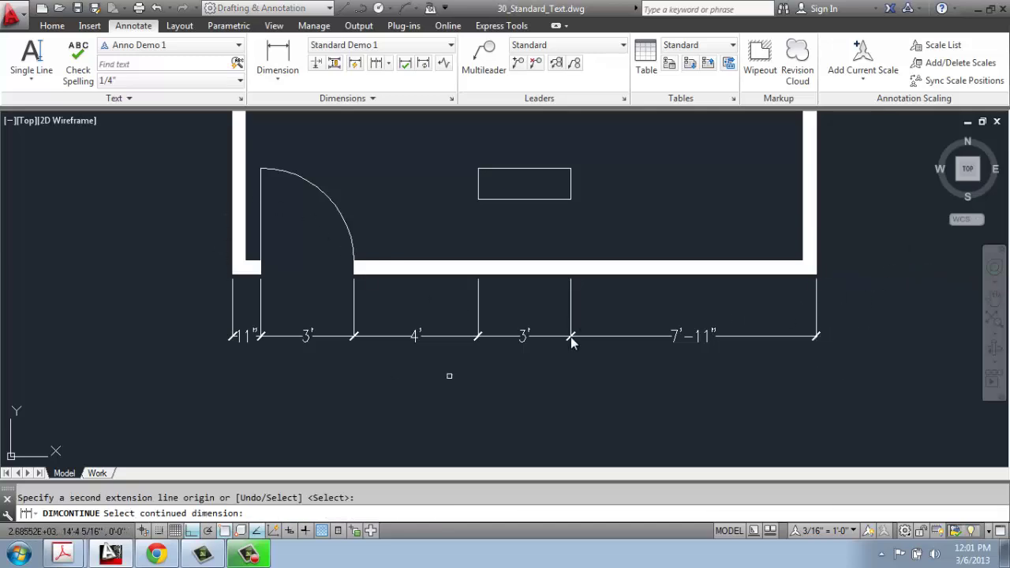
Add an overall linear dimension between the lower wall's left and right outer corners, placed below the continued dimension chain
{"action": "scroll", "coordinate": [514, 294], "scroll_direction": "down", "scroll_amount": 5}
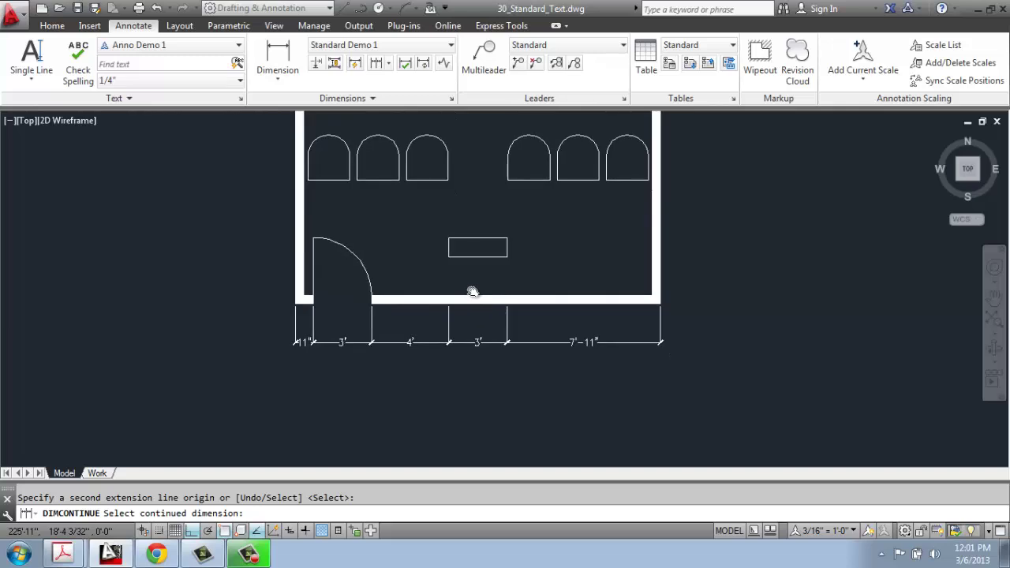
{"action": "left_click", "coordinate": [277, 55]}
{"action": "scroll", "coordinate": [316, 306], "scroll_direction": "up", "scroll_amount": 4}
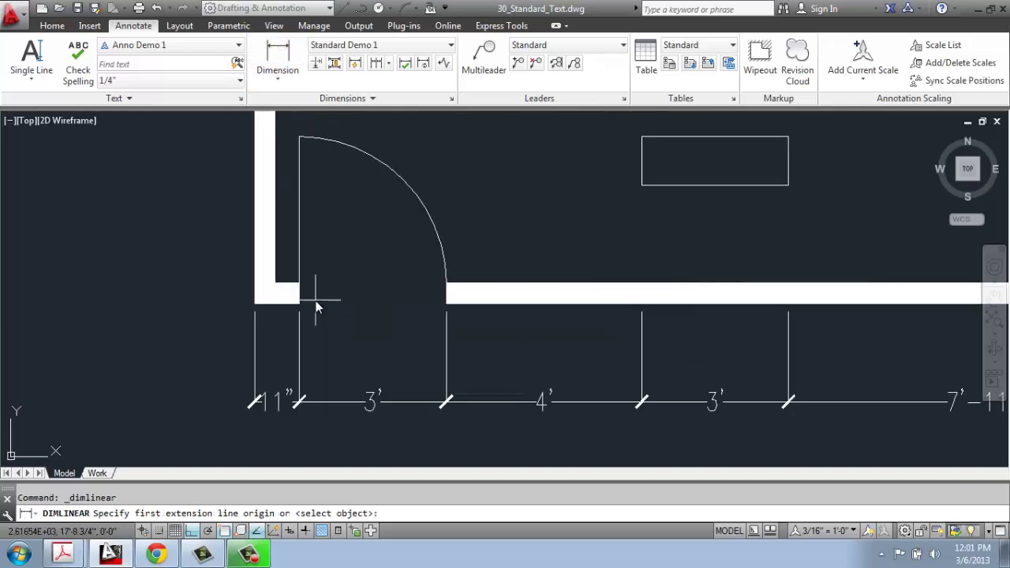
{"action": "left_click", "coordinate": [255, 303]}
{"action": "scroll", "coordinate": [189, 293], "scroll_direction": "down", "scroll_amount": 4}
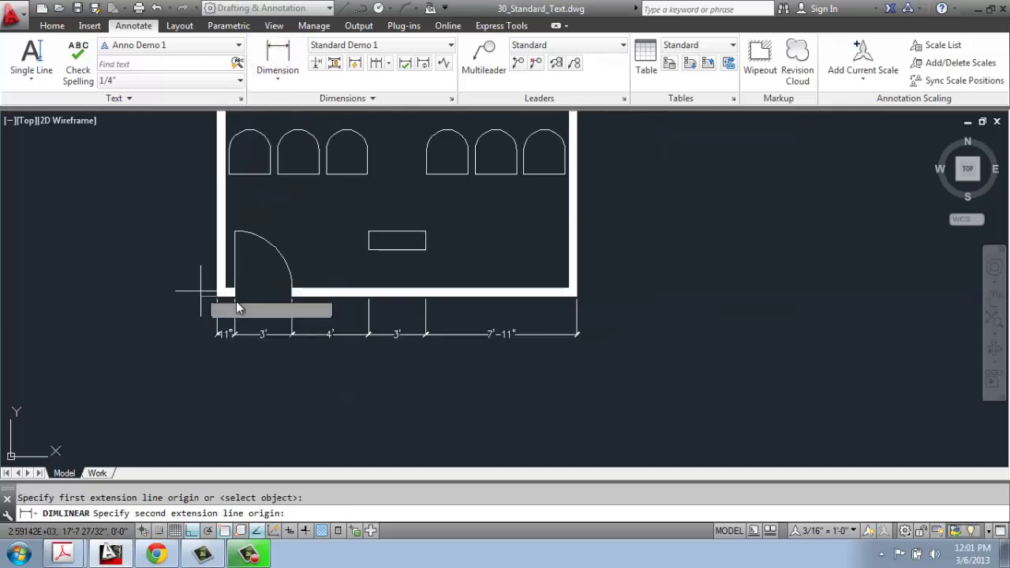
{"action": "scroll", "coordinate": [574, 306], "scroll_direction": "up", "scroll_amount": 4}
{"action": "left_click", "coordinate": [574, 300]}
{"action": "scroll", "coordinate": [586, 353], "scroll_direction": "down", "scroll_amount": 4}
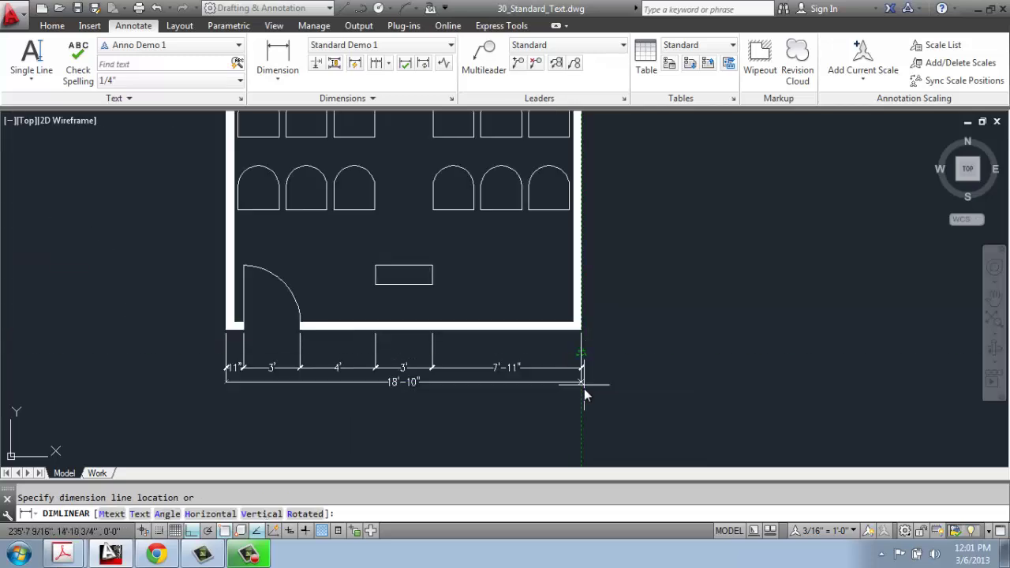
{"action": "left_click", "coordinate": [584, 398]}
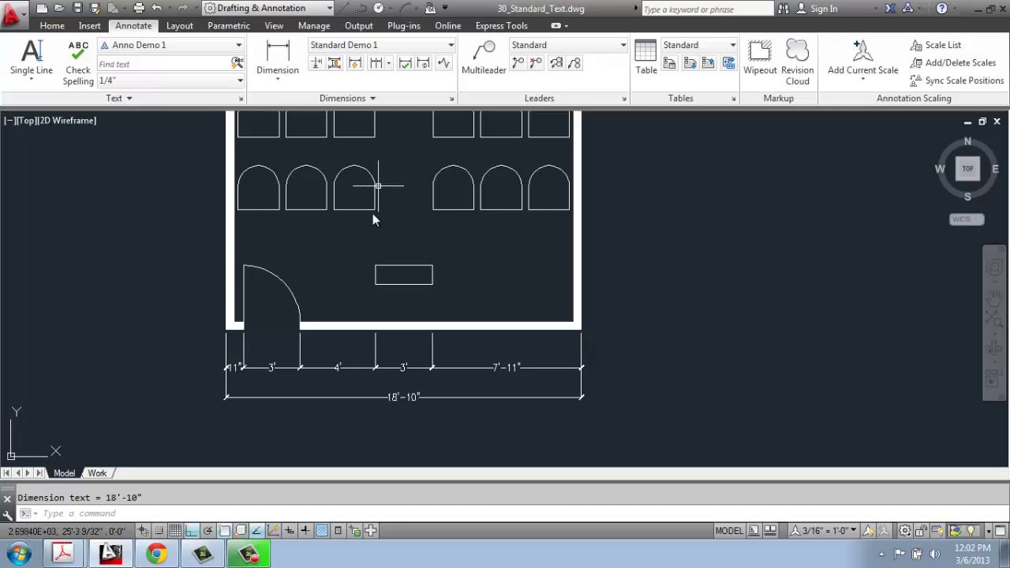
Try moving the door opening dimension's text above its dimension line, and undo the move
{"action": "scroll", "coordinate": [227, 397], "scroll_direction": "up", "scroll_amount": 4}
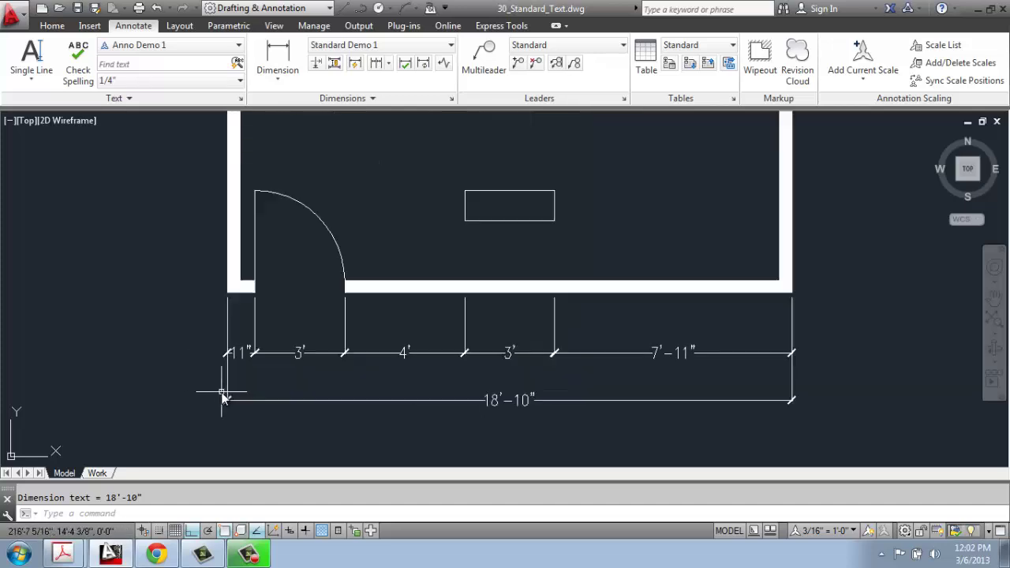
{"action": "left_click", "coordinate": [342, 328]}
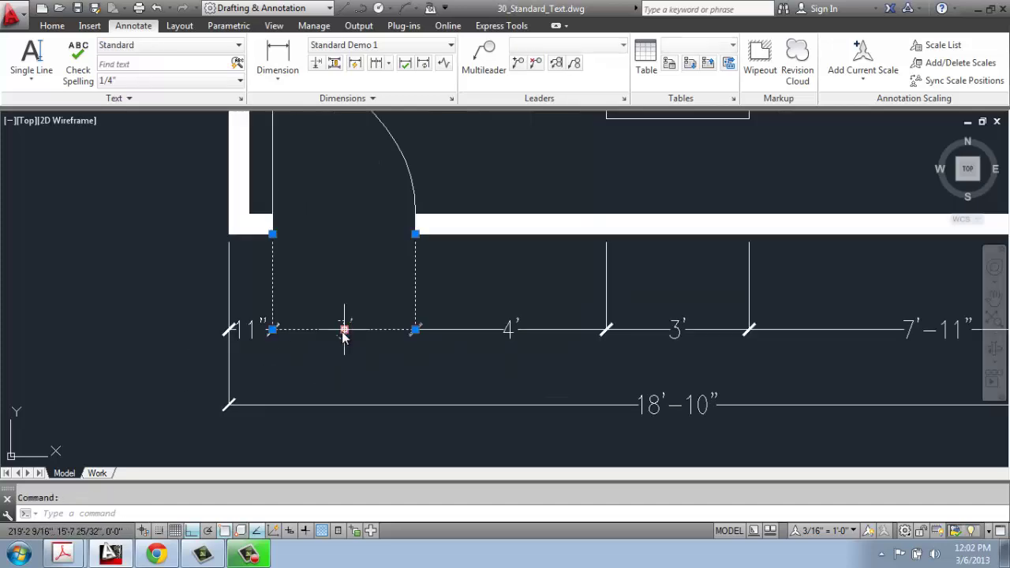
{"action": "left_click", "coordinate": [352, 271]}
{"action": "key", "text": "Escape"}
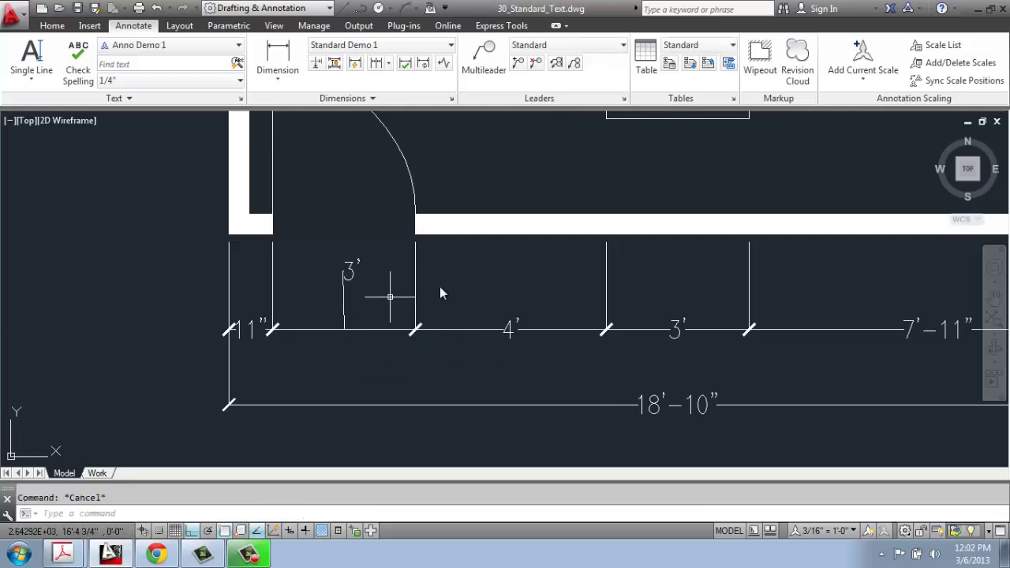
{"action": "key", "text": "ctrl+z"}
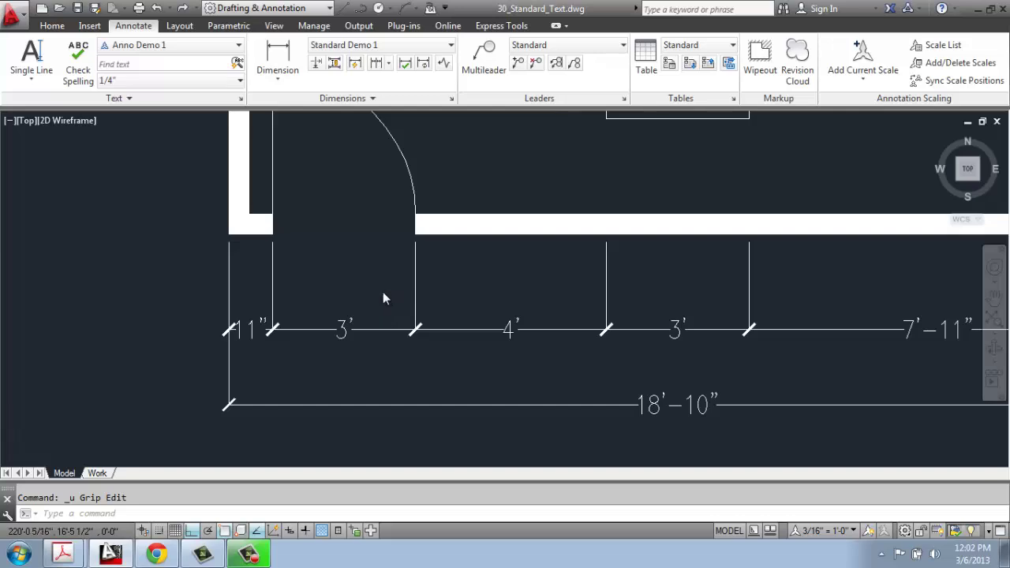
Review the dimension line and extension line settings of the Standard Demo 1 dimension style
{"action": "scroll", "coordinate": [382, 292], "scroll_direction": "down", "scroll_amount": 4}
{"action": "scroll", "coordinate": [372, 260], "scroll_direction": "down", "scroll_amount": 4}
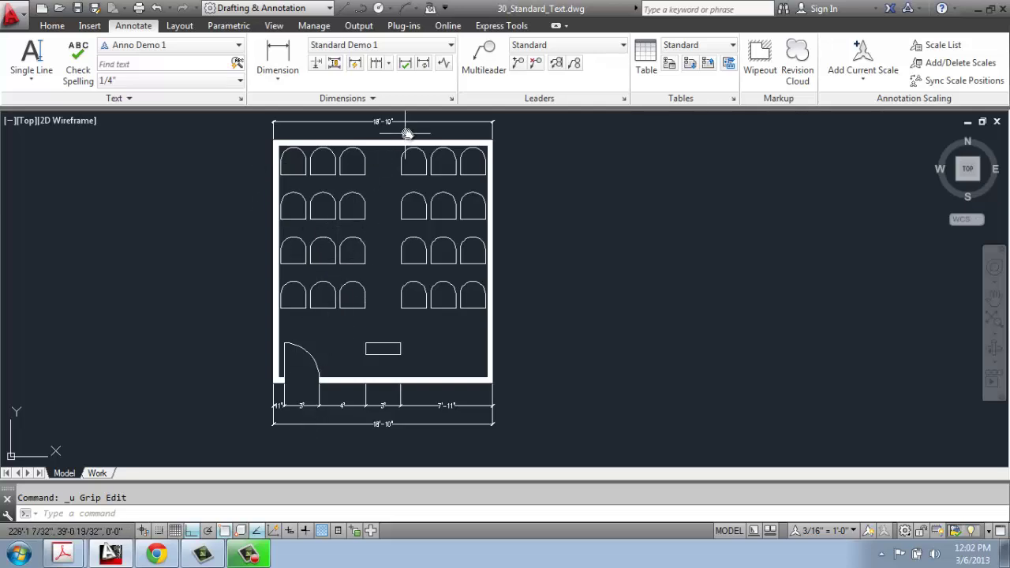
{"action": "left_click", "coordinate": [452, 100]}
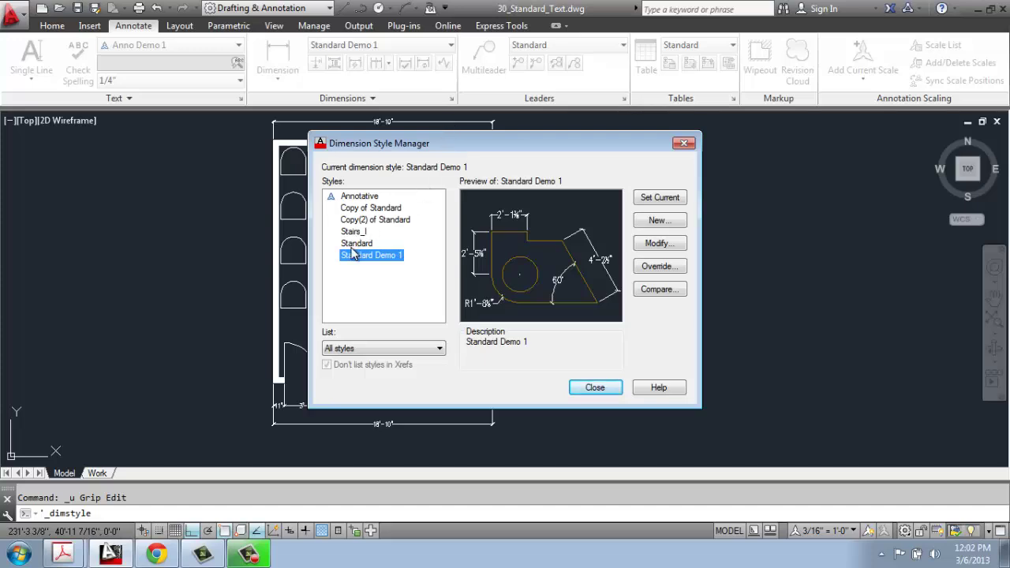
{"action": "left_click", "coordinate": [673, 246]}
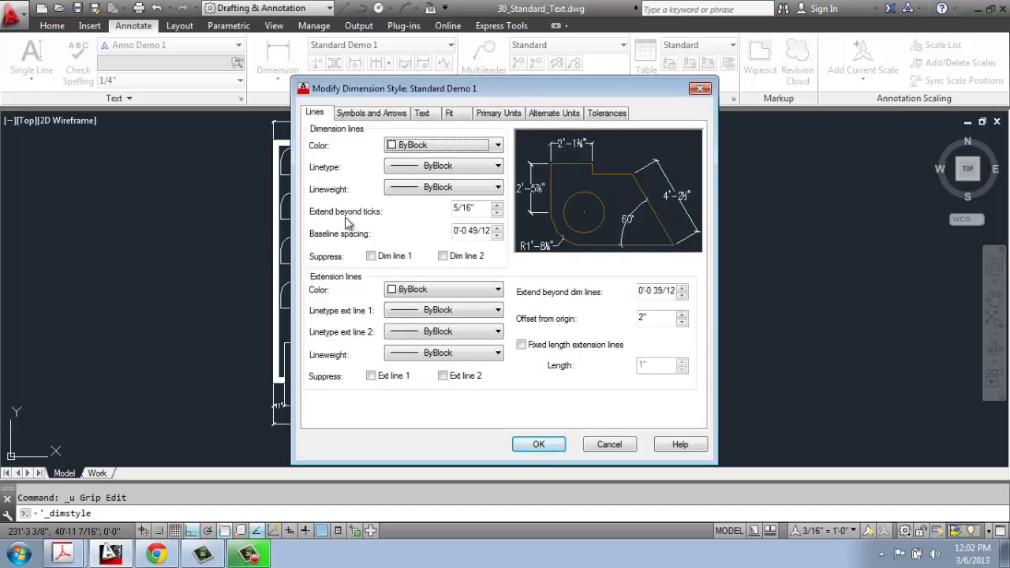
{"action": "left_click", "coordinate": [596, 447]}
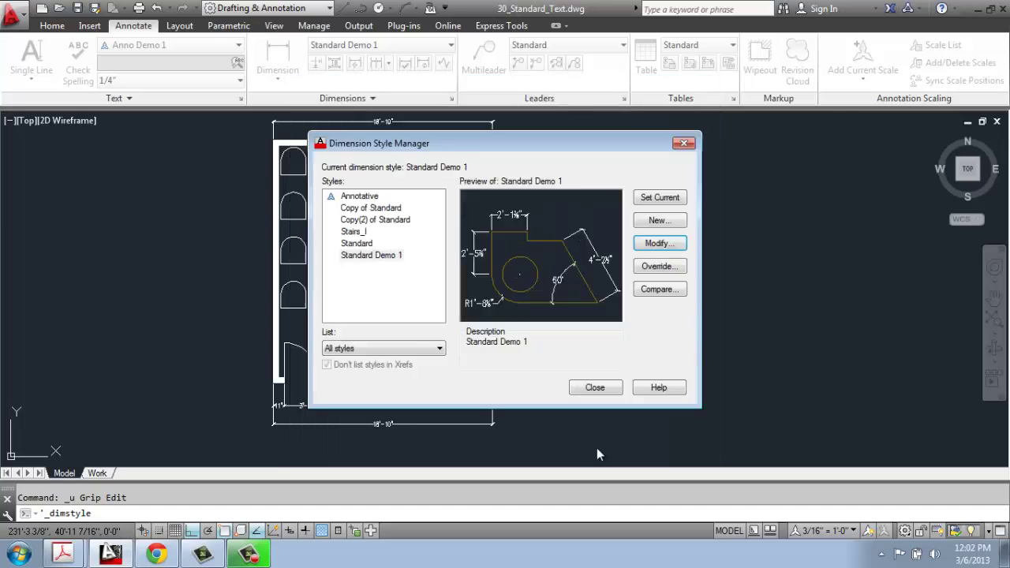
{"action": "left_click", "coordinate": [595, 388]}
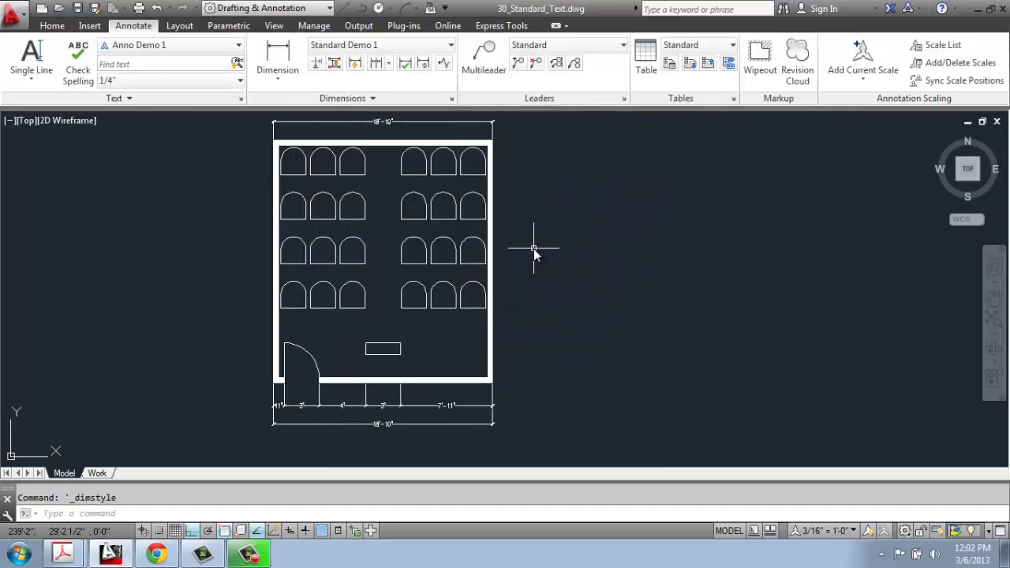
{"action": "middle_click_drag", "start_coordinate": [533, 251], "coordinate": [543, 266]}
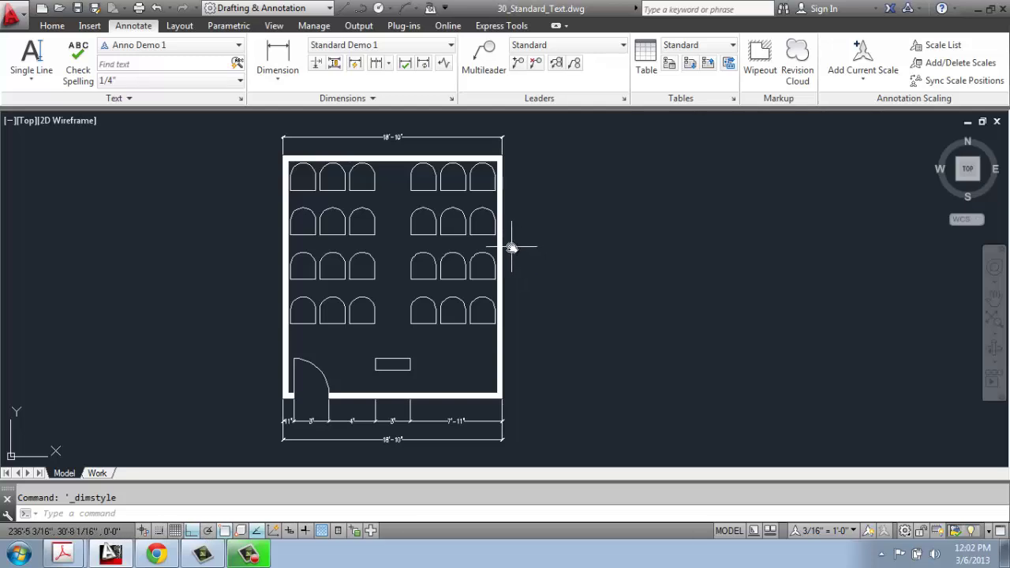